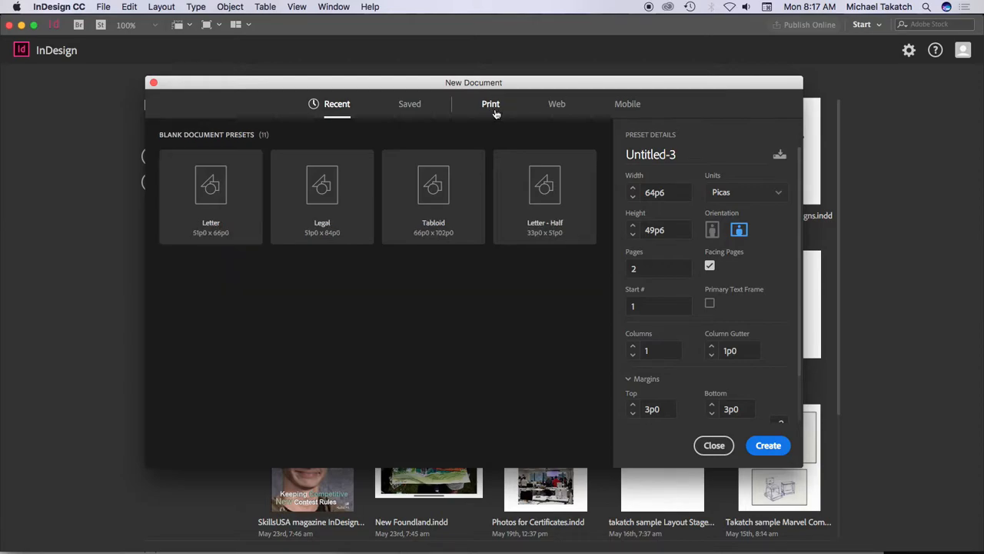
Set up the print Letter preset in inches with a width of 8.25 in, a height of 10.75 in, then landscape orientation.
{"action": "left_click", "coordinate": [766, 196]}
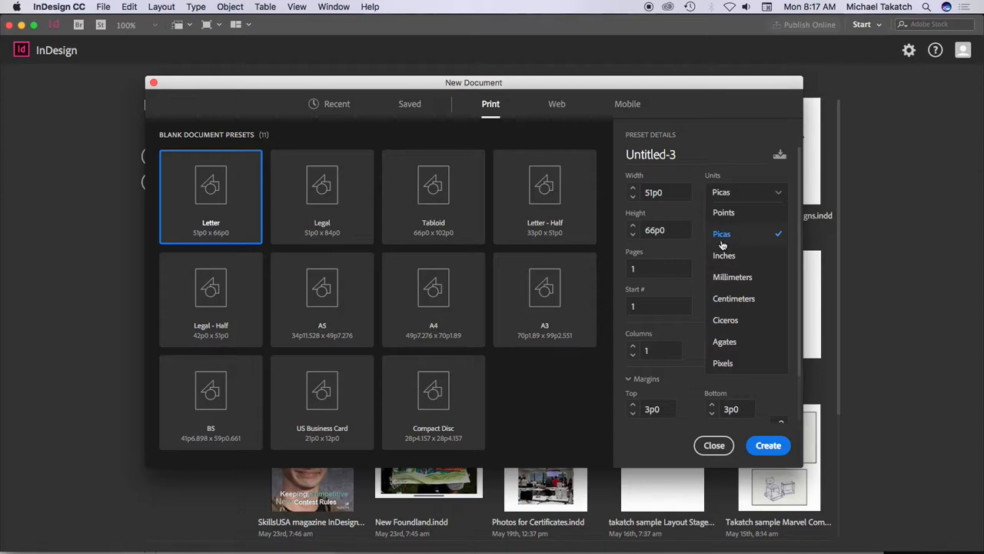
{"action": "left_click", "coordinate": [733, 258]}
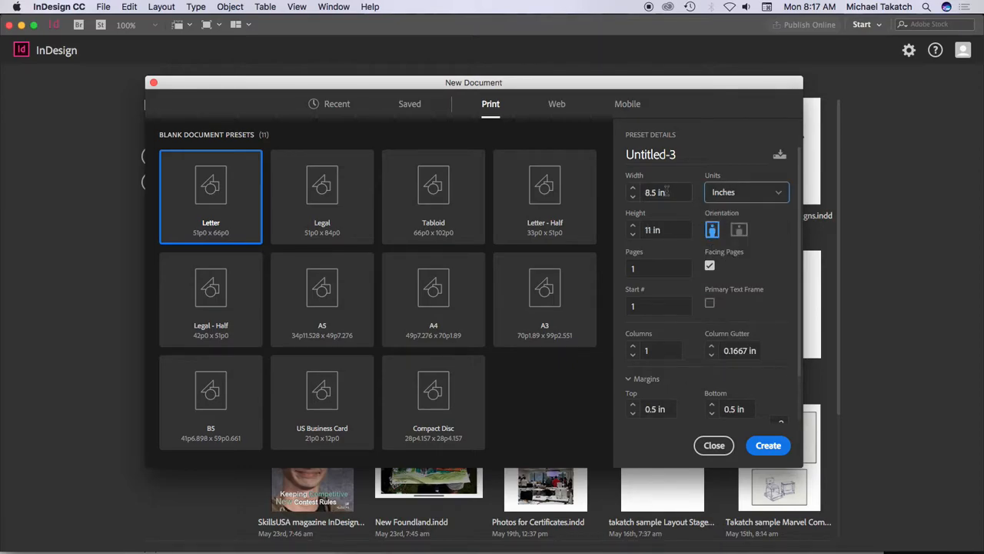
{"action": "left_click", "coordinate": [651, 192]}
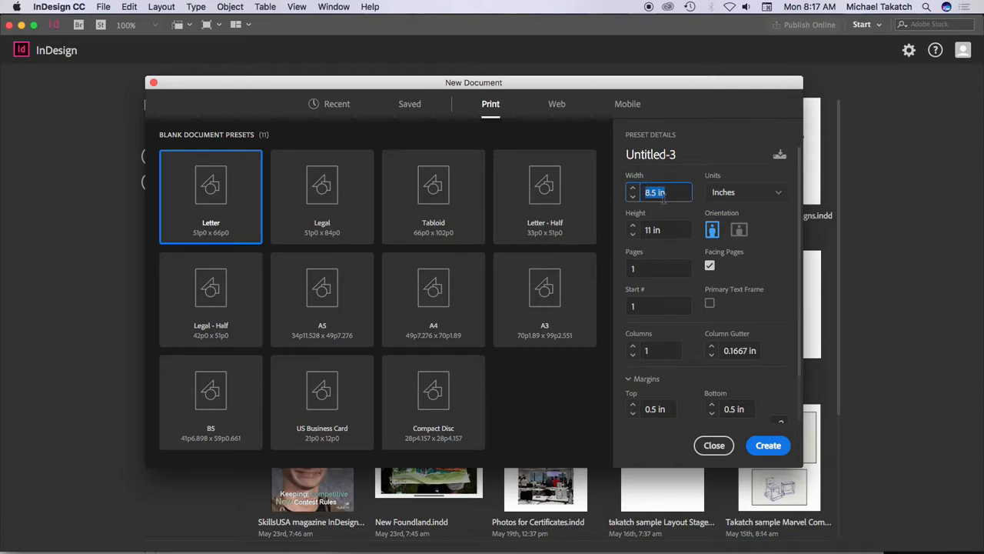
{"action": "left_click", "coordinate": [653, 193]}
{"action": "type", "text": "2"}
{"action": "triple_click", "coordinate": [648, 230]}
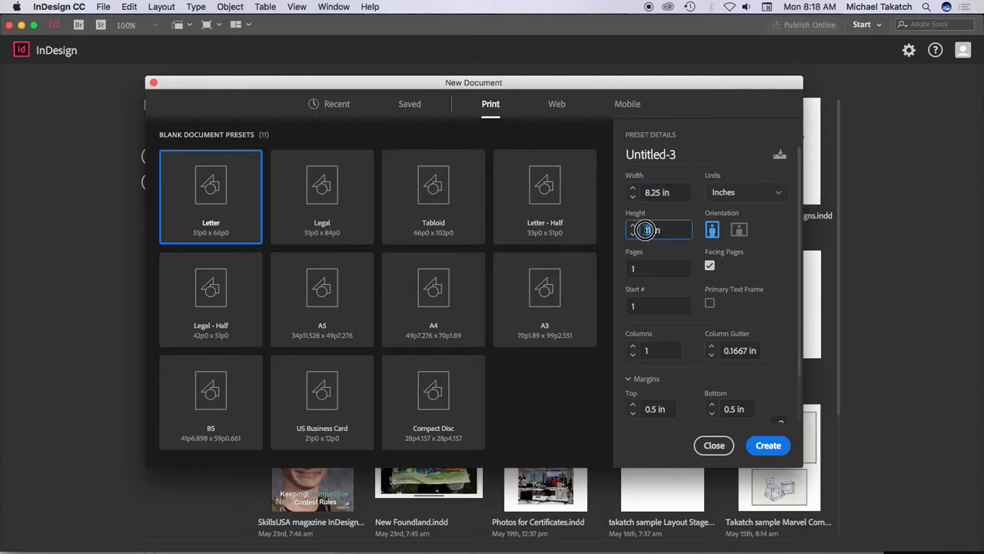
{"action": "type", "text": "10.75"}
{"action": "left_click", "coordinate": [739, 229]}
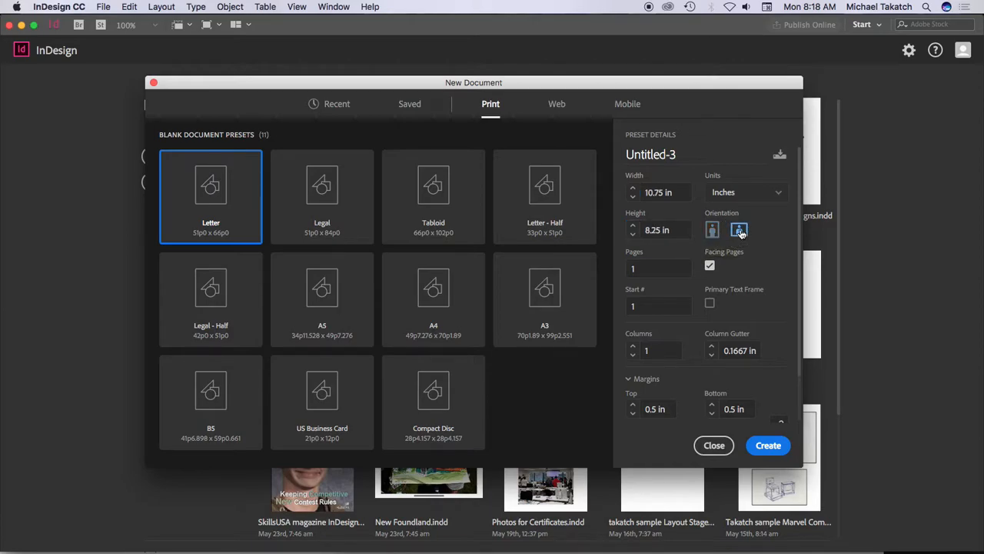
Set the page count to 2 and the bleed to 0.125 in on all sides, and create the document.
{"action": "double_click", "coordinate": [635, 268]}
{"action": "type", "text": "2"}
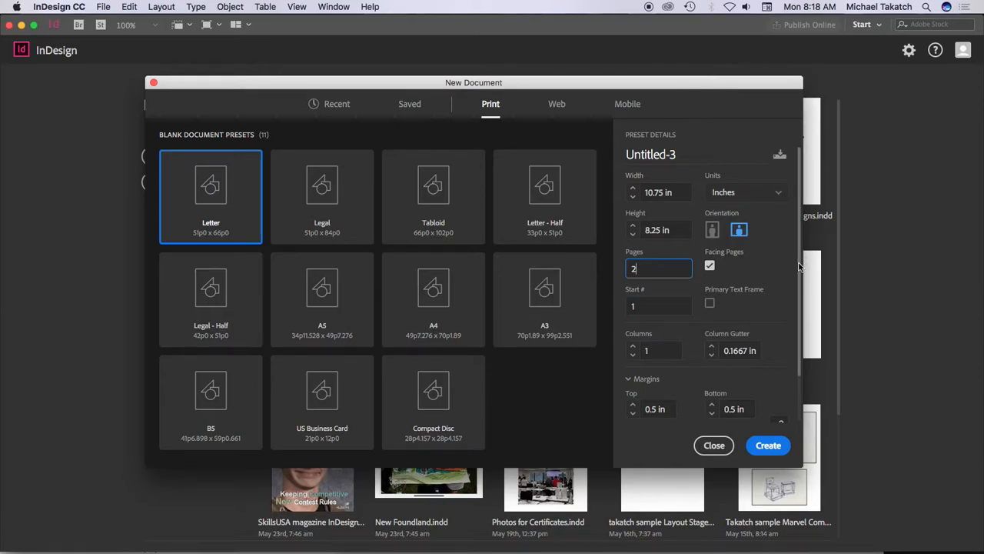
{"action": "scroll", "coordinate": [799, 266], "scroll_direction": "down", "scroll_amount": 3}
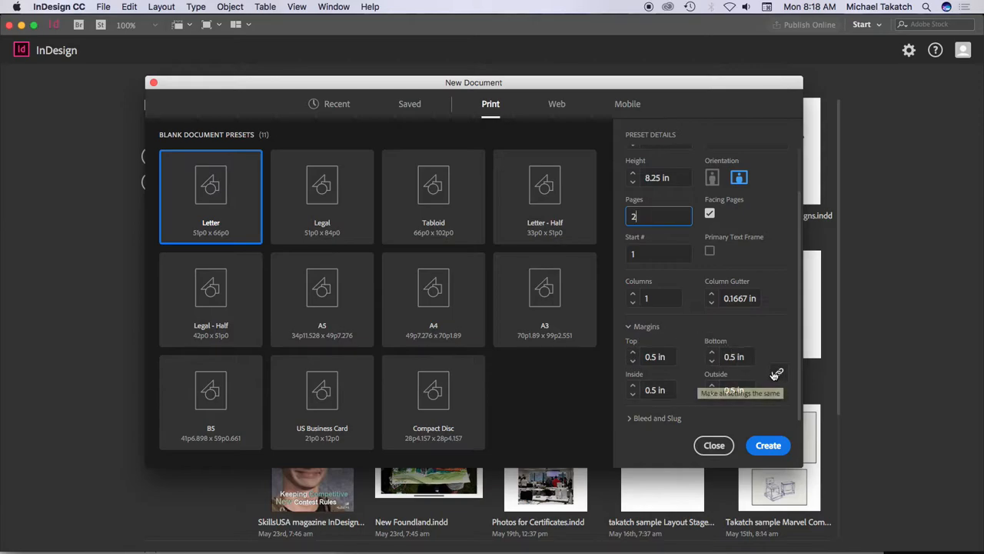
{"action": "left_click", "coordinate": [630, 419]}
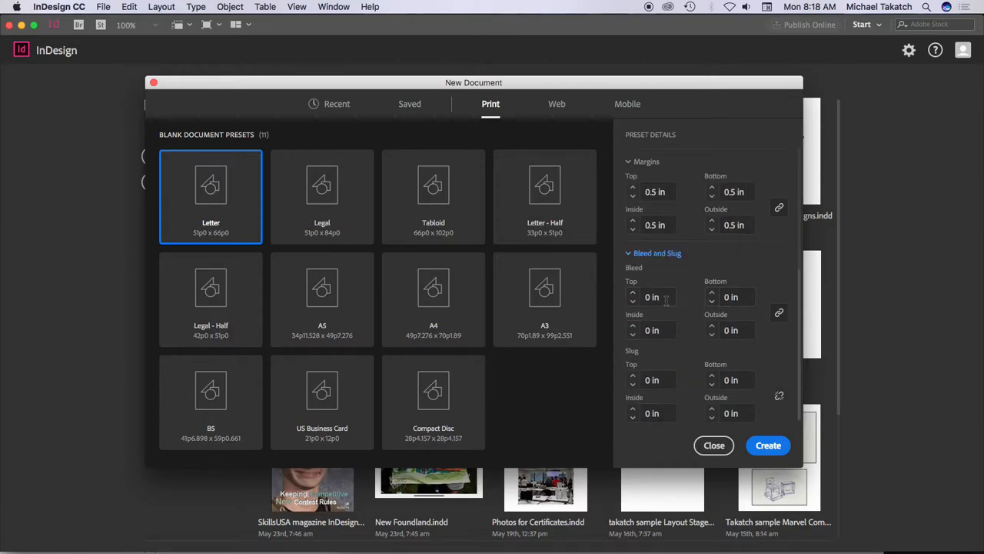
{"action": "left_click", "coordinate": [632, 298]}
{"action": "key", "text": "BackSpace"}
{"action": "left_click", "coordinate": [748, 296]}
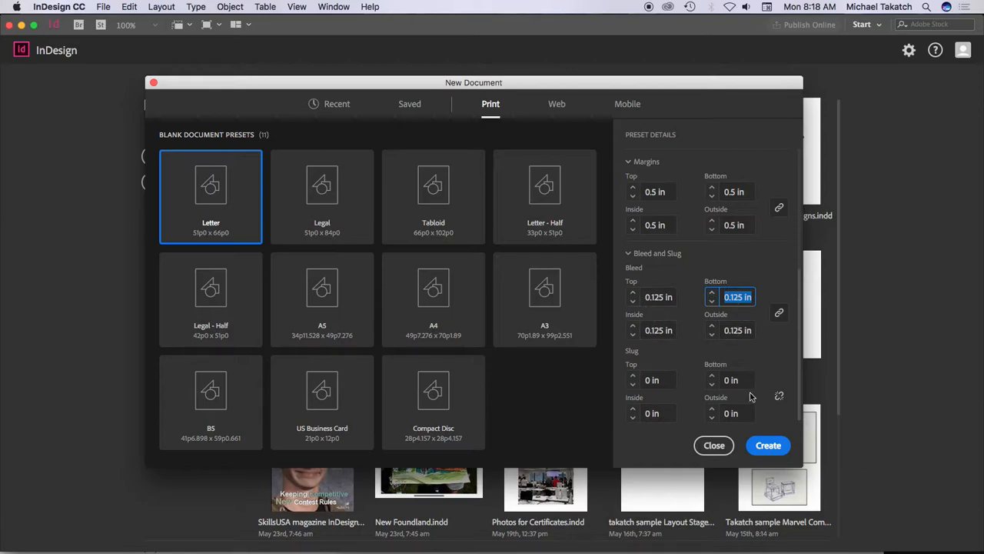
{"action": "left_click", "coordinate": [767, 448]}
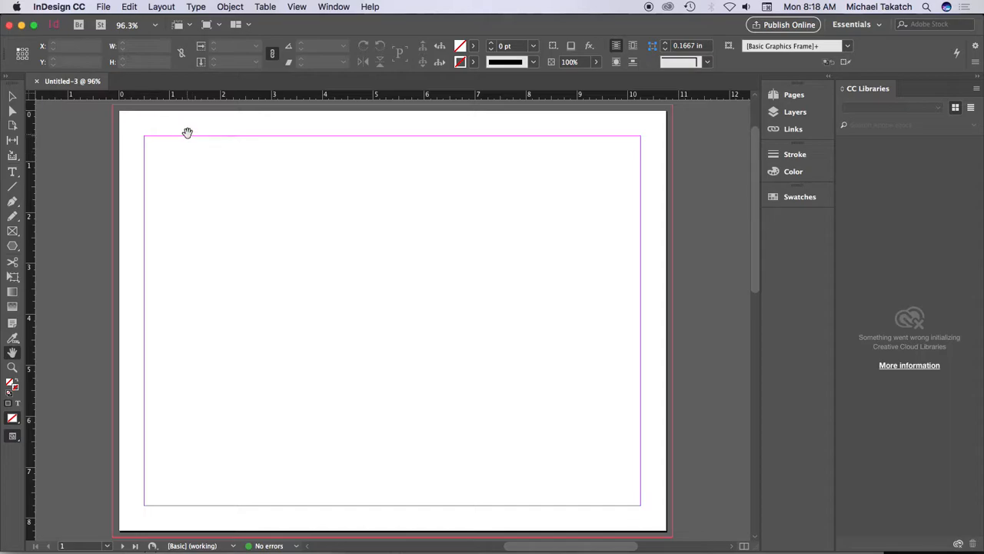
Change the document's page orientation to portrait in Document Setup.
{"action": "left_click", "coordinate": [105, 8]}
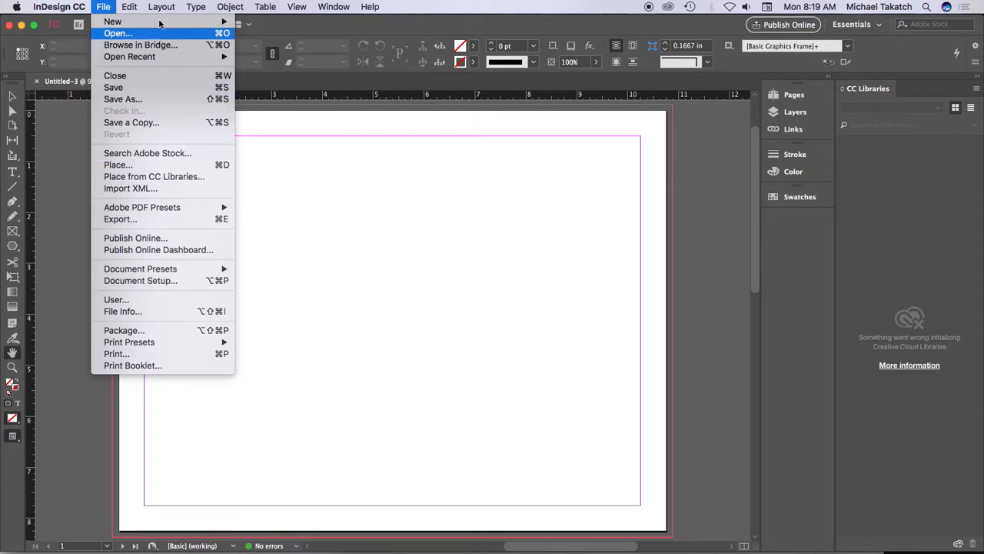
{"action": "mouse_move", "coordinate": [160, 8]}
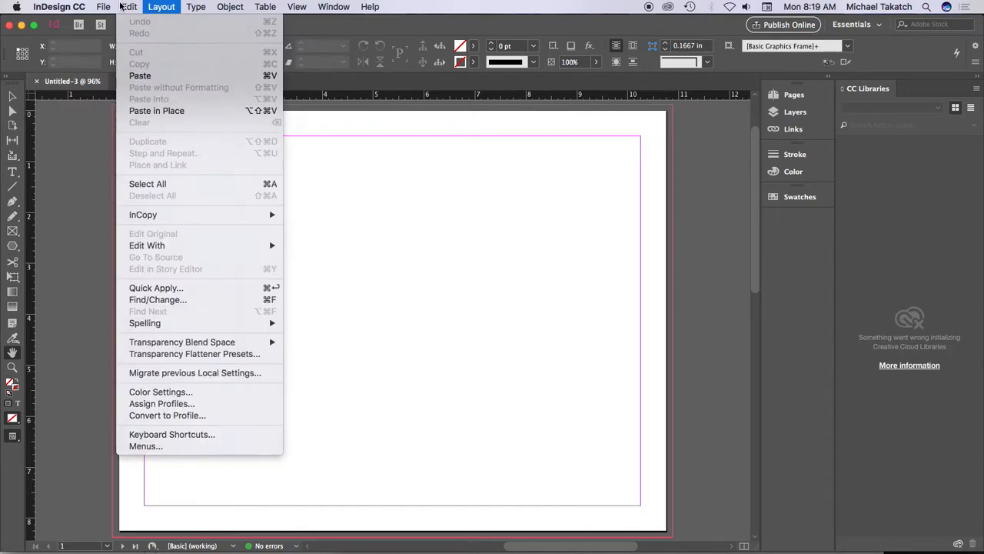
{"action": "mouse_move", "coordinate": [106, 6]}
{"action": "left_click", "coordinate": [120, 280]}
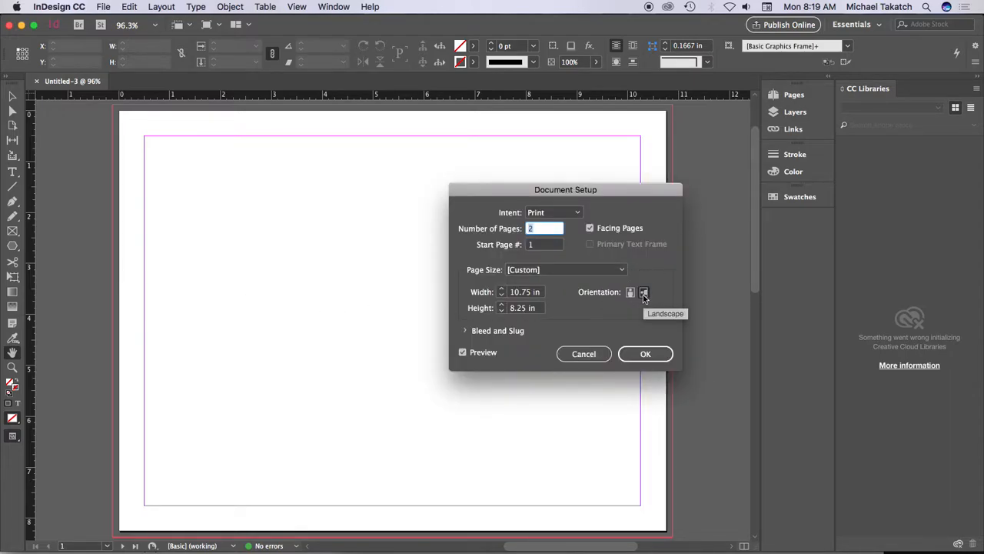
{"action": "left_click", "coordinate": [630, 292]}
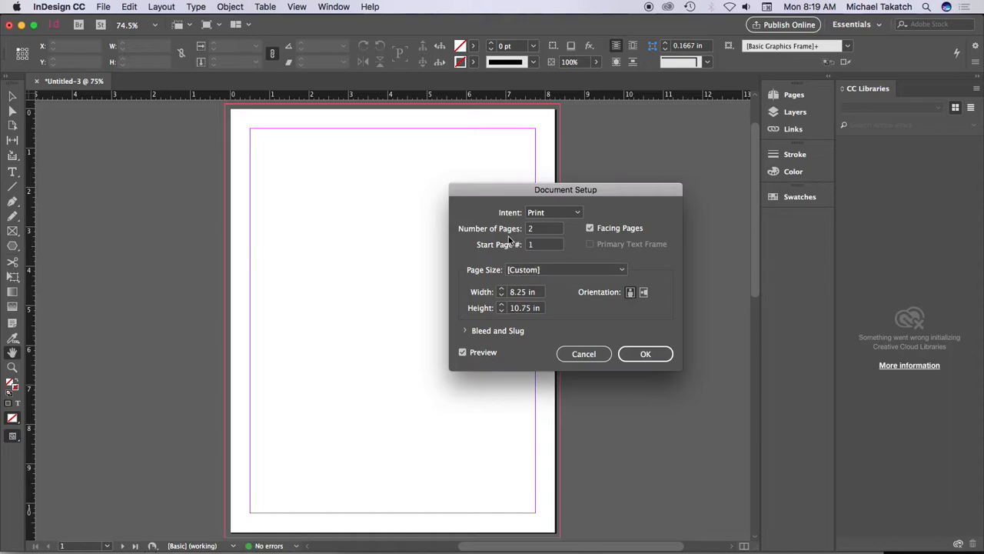
{"action": "left_click", "coordinate": [637, 355]}
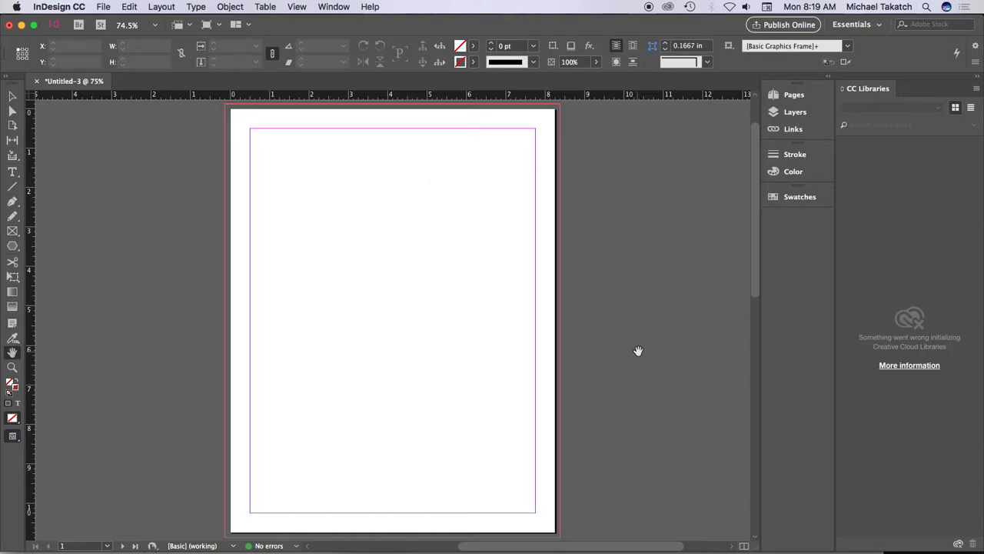
Add two blank pages based on the [None] master after page 2.
{"action": "key", "text": "super+minus"}
{"action": "key", "text": "super+minus"}
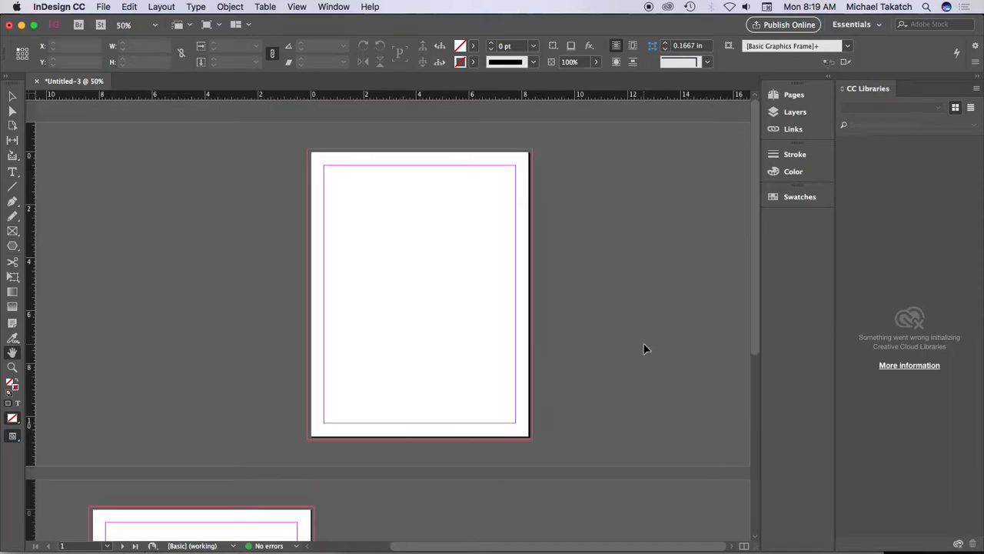
{"action": "left_click", "coordinate": [792, 97]}
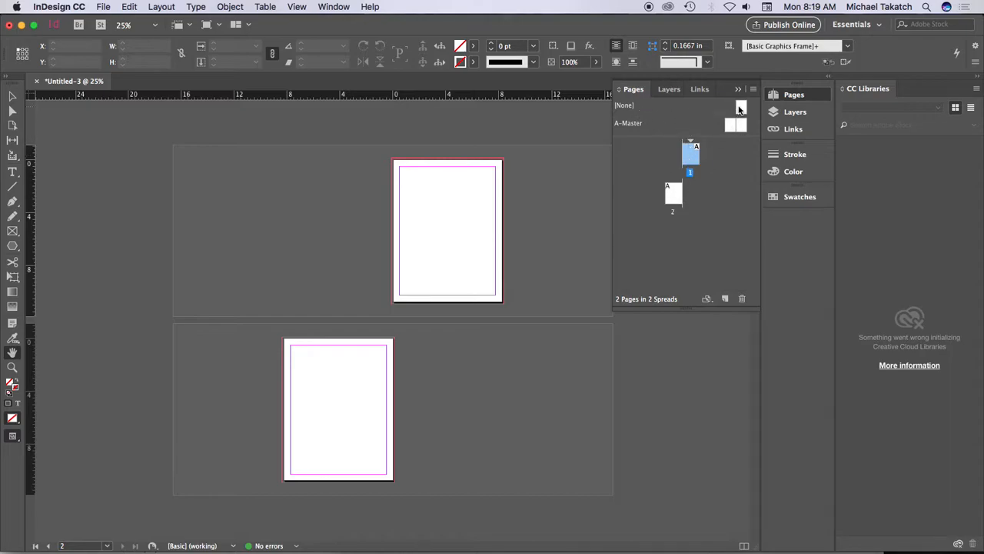
{"action": "left_click_drag", "start_coordinate": [739, 109], "coordinate": [679, 220]}
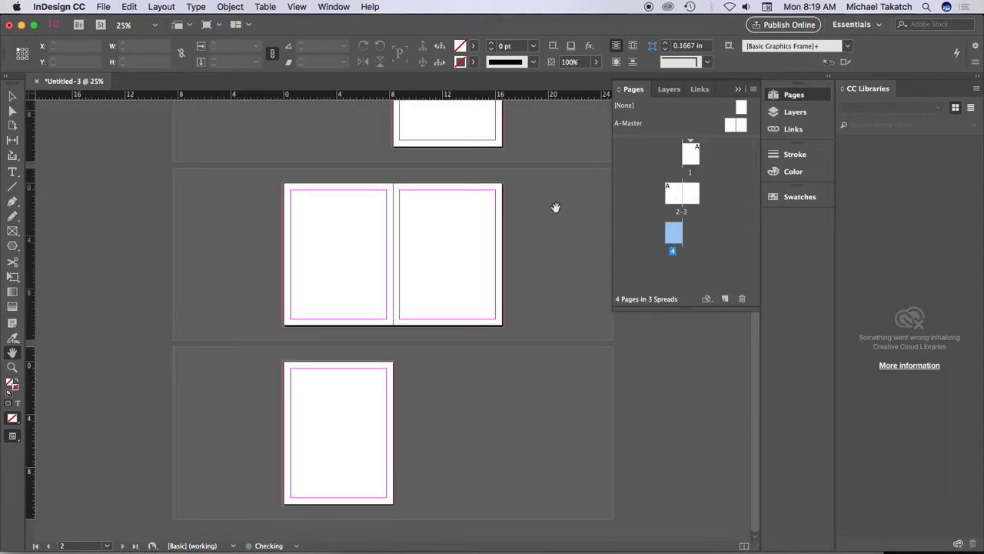
Display the spread of pages 2-3 with page 2 fitted to the window, and collapse the page overview.
{"action": "left_click", "coordinate": [677, 199]}
{"action": "left_click", "coordinate": [693, 197]}
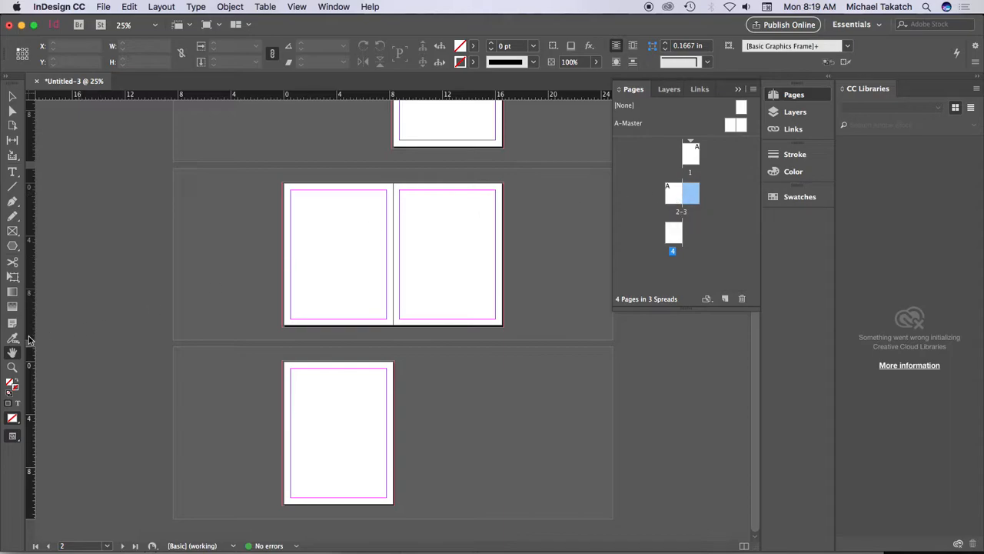
{"action": "double_click", "coordinate": [13, 353]}
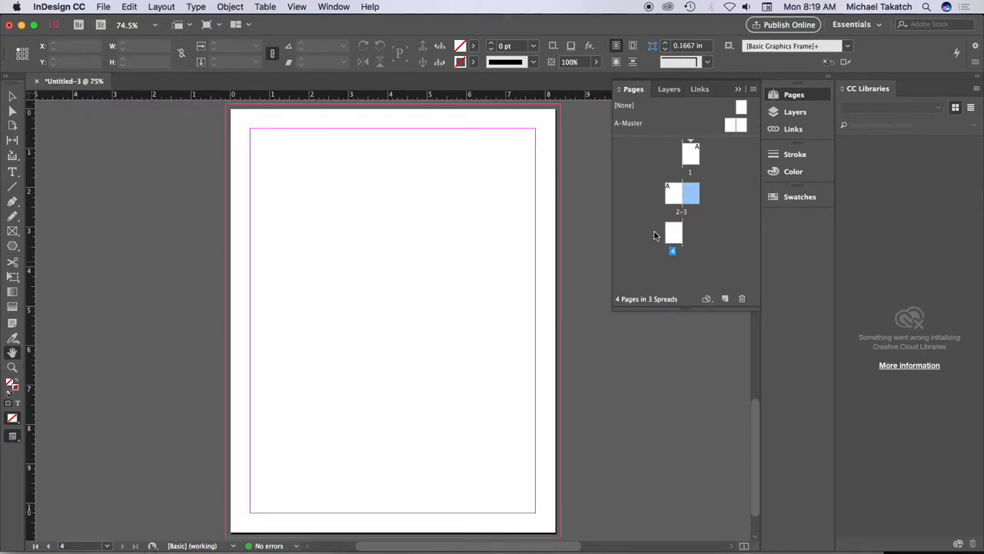
{"action": "double_click", "coordinate": [677, 199]}
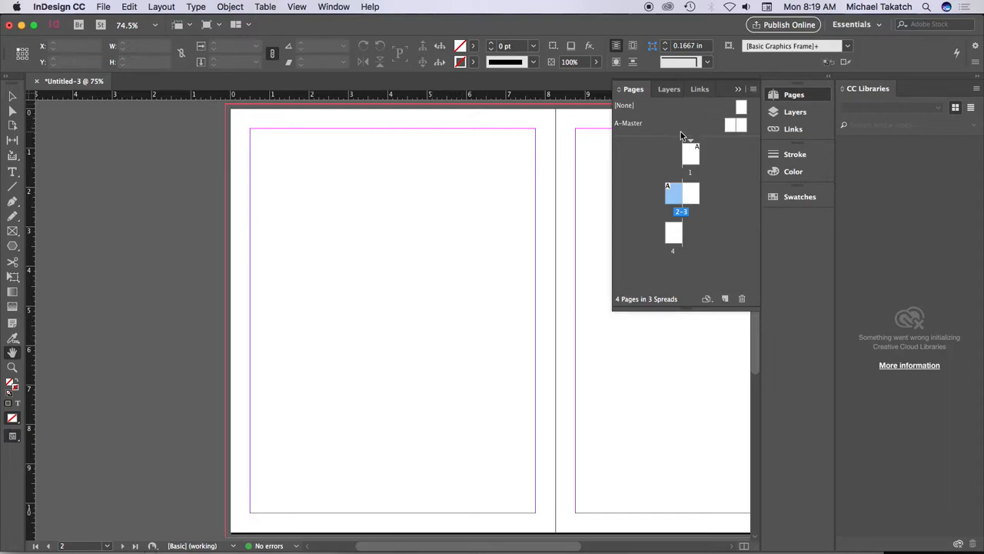
{"action": "left_click", "coordinate": [736, 90]}
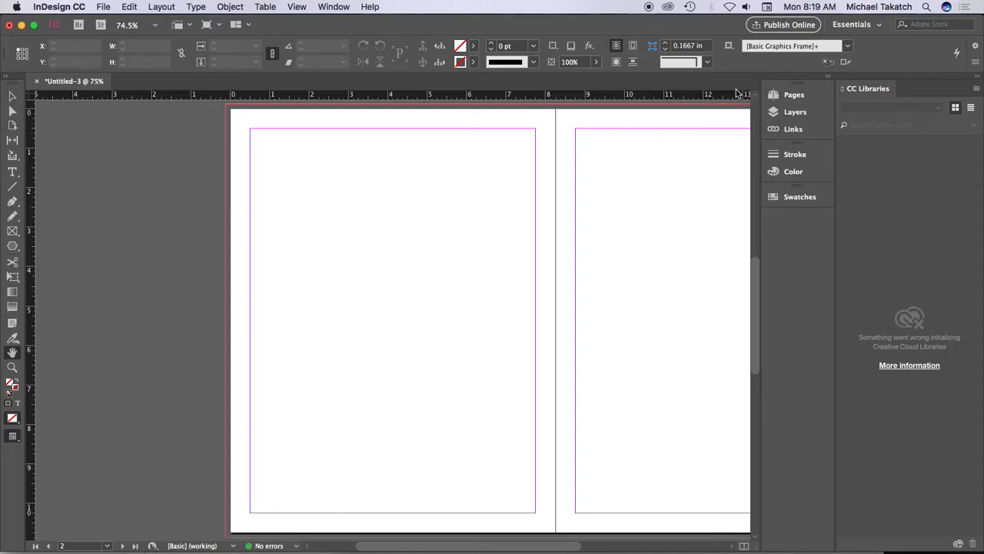
Reset the Essentials workspace to its default layout.
{"action": "left_click", "coordinate": [332, 7]}
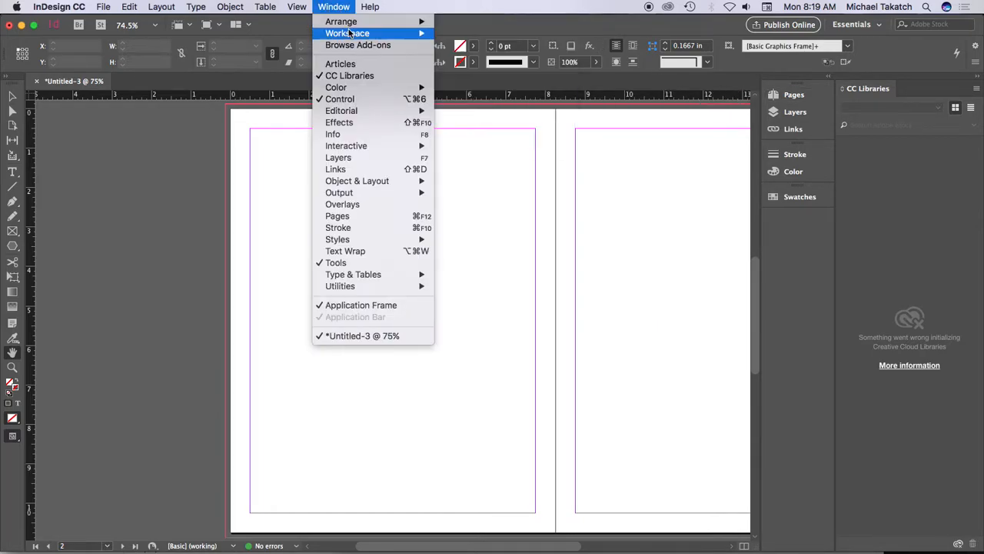
{"action": "mouse_move", "coordinate": [418, 39]}
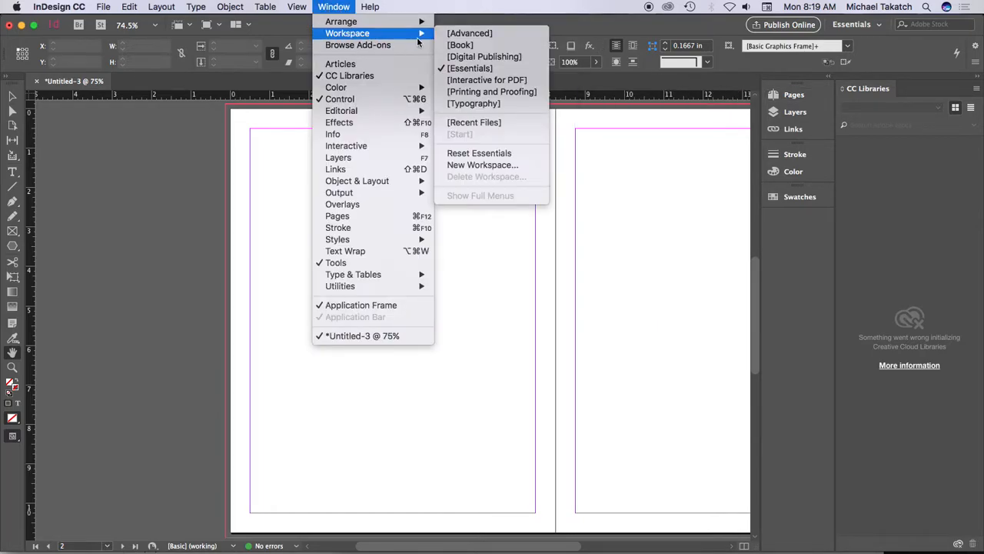
{"action": "left_click", "coordinate": [486, 154]}
Capture a screenshot of the whole application window with both pages of the 2-3 spread in view.
{"action": "left_click_drag", "start_coordinate": [473, 191], "coordinate": [321, 192]}
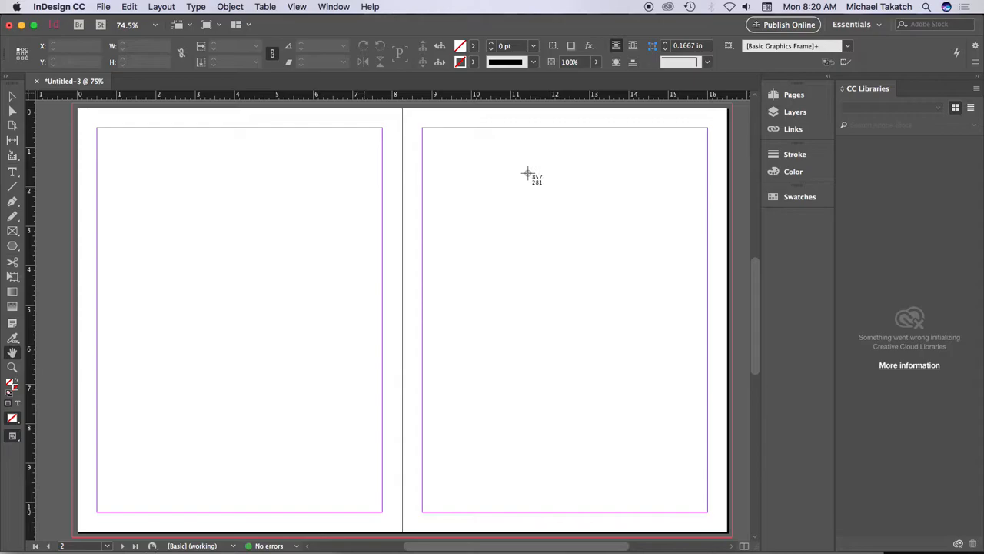
{"action": "key", "text": "space"}
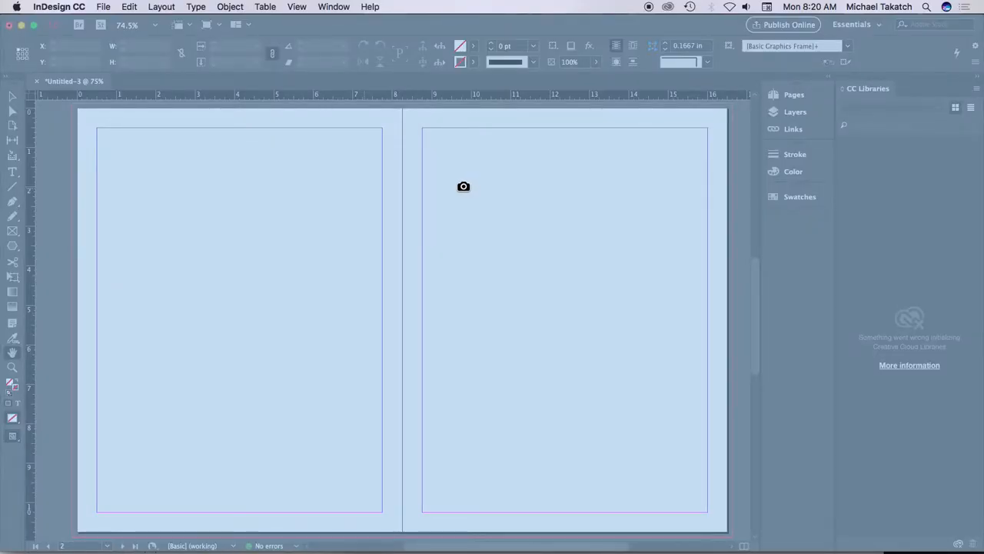
{"action": "left_click", "coordinate": [467, 130]}
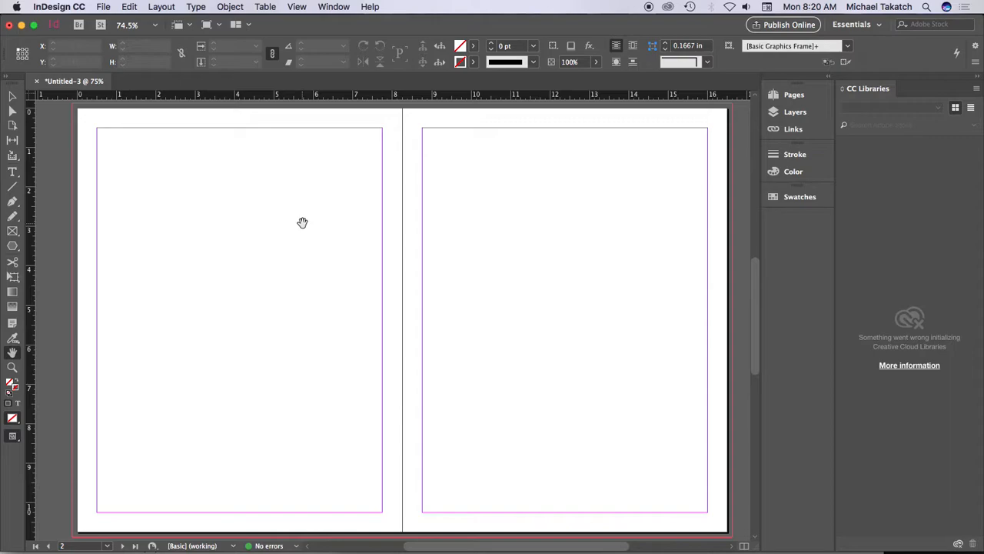
Show the document's page overview and capture a screenshot of only the Pages panel.
{"action": "left_click", "coordinate": [794, 95]}
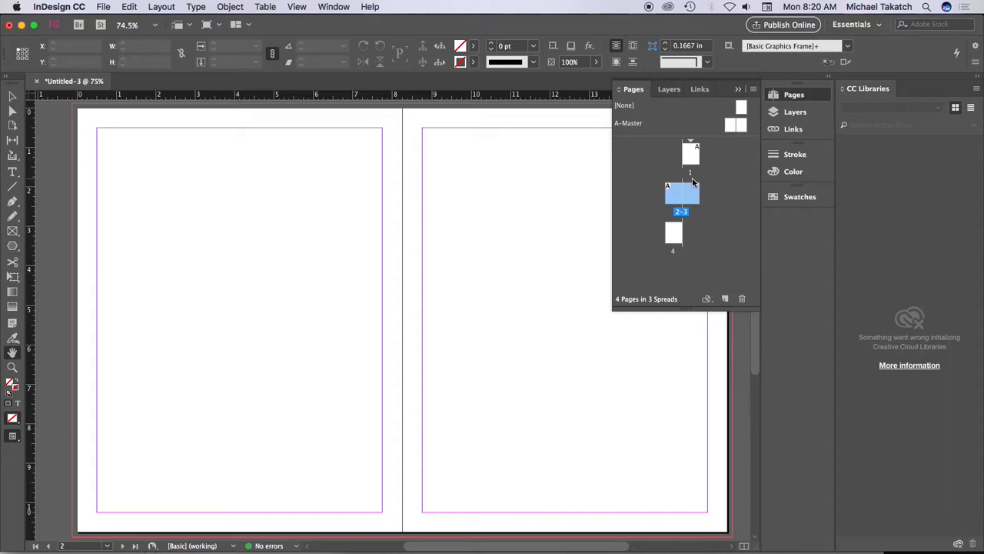
{"action": "key", "text": "super+shift+4"}
{"action": "key", "text": "space"}
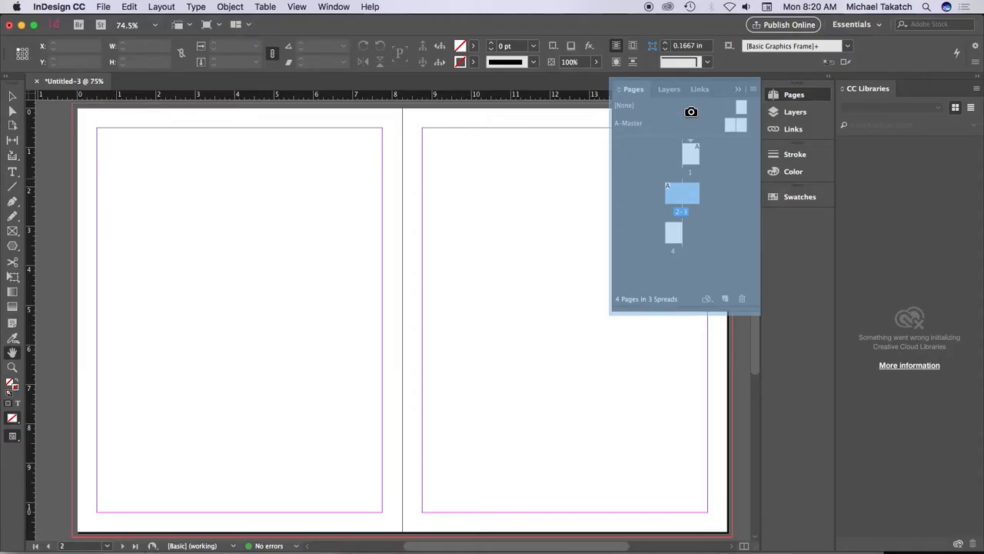
{"action": "left_click", "coordinate": [690, 112]}
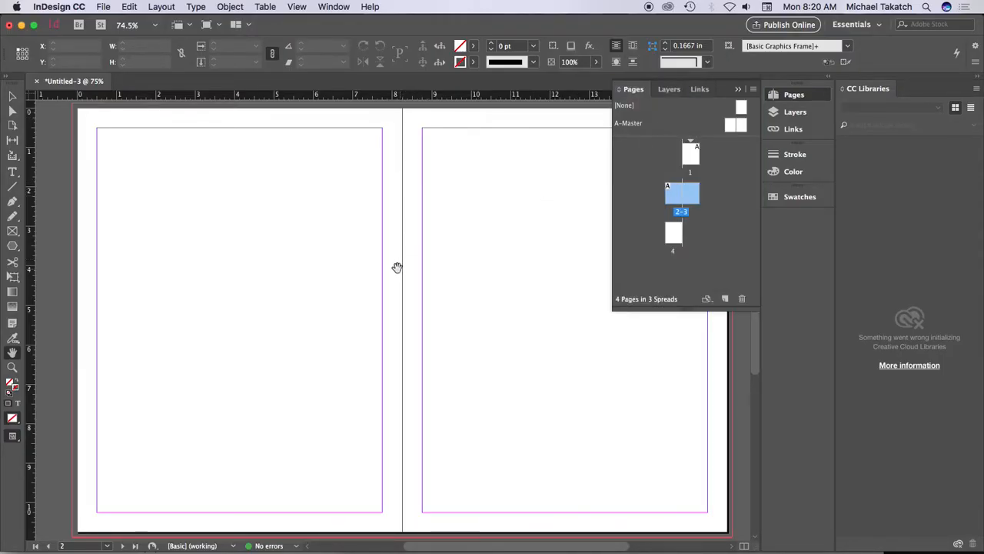
Switch to Adobe Illustrator and move the large InDesign window screenshot toward the middle of the artboard.
{"action": "key", "text": "super+Tab"}
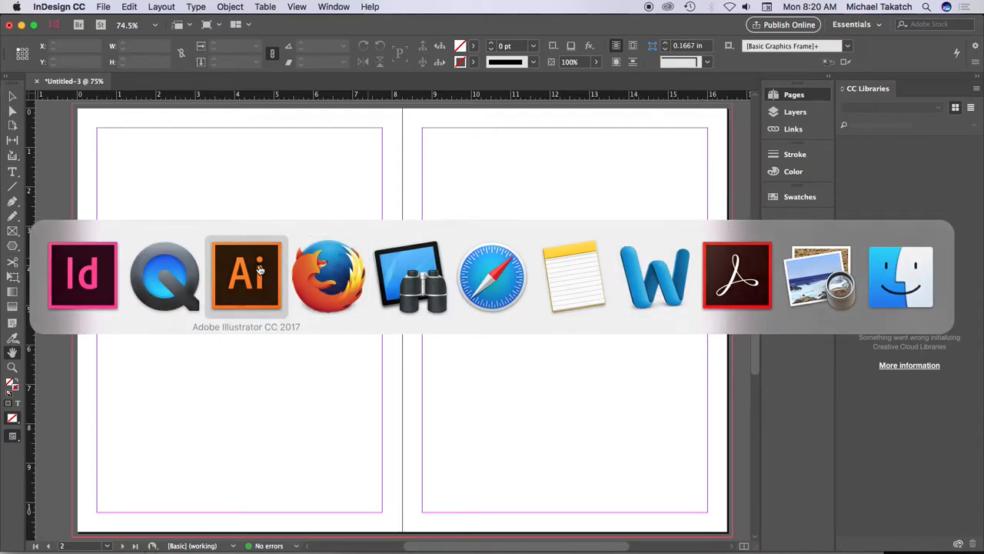
{"action": "left_click", "coordinate": [260, 269]}
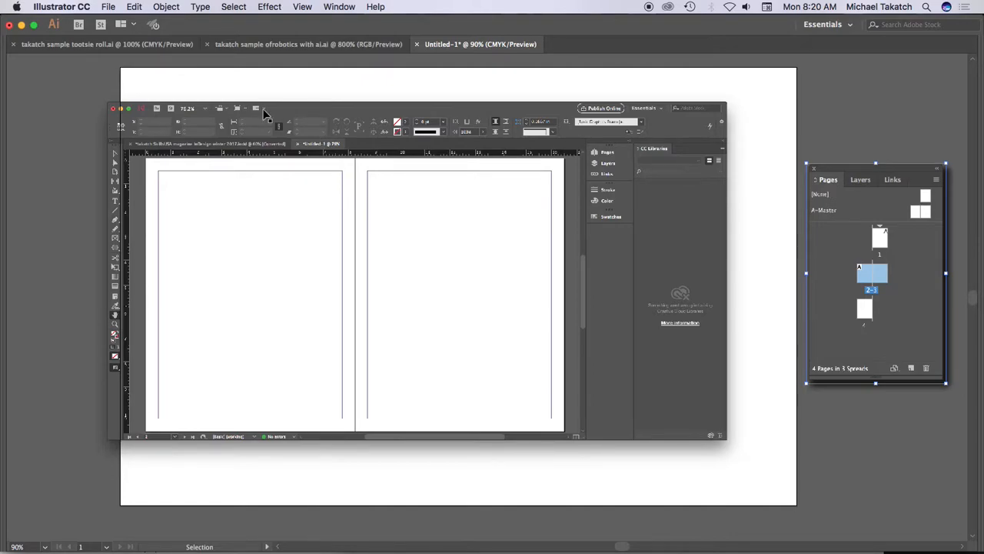
{"action": "left_click_drag", "start_coordinate": [295, 106], "coordinate": [346, 101]}
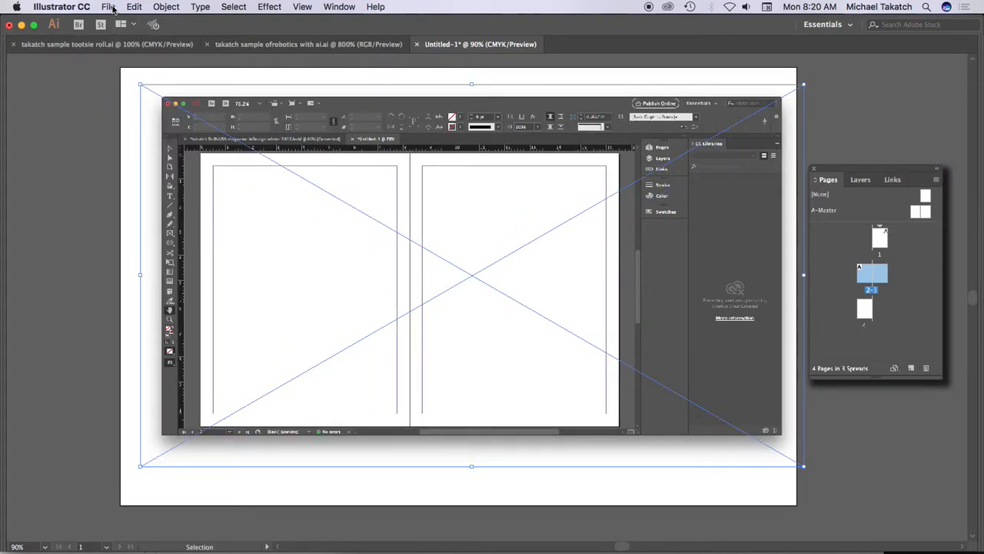
Create a print document from the Tabloid preset in inches, in landscape orientation at 17 x 11 in, with CMYK color.
{"action": "left_click", "coordinate": [108, 7]}
{"action": "left_click", "coordinate": [120, 23]}
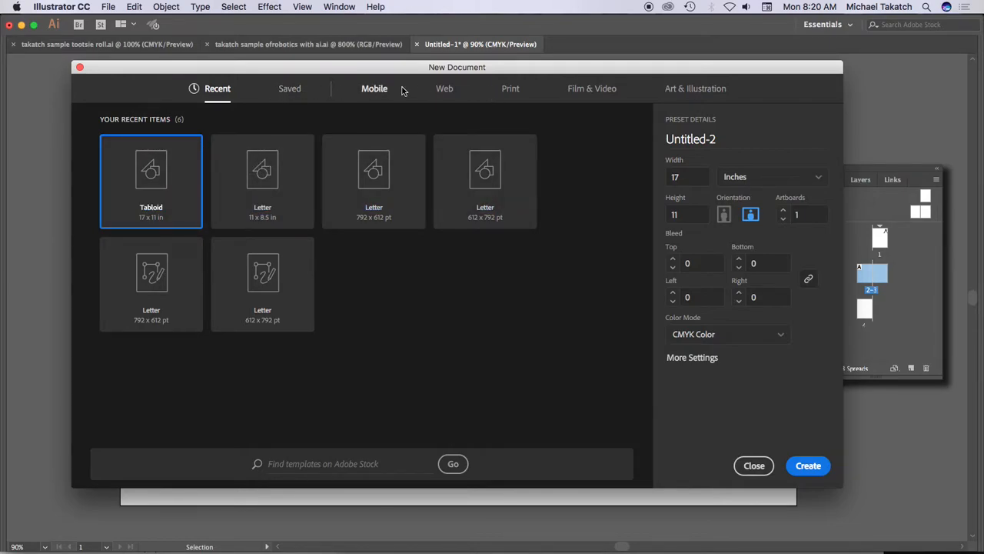
{"action": "left_click", "coordinate": [510, 89]}
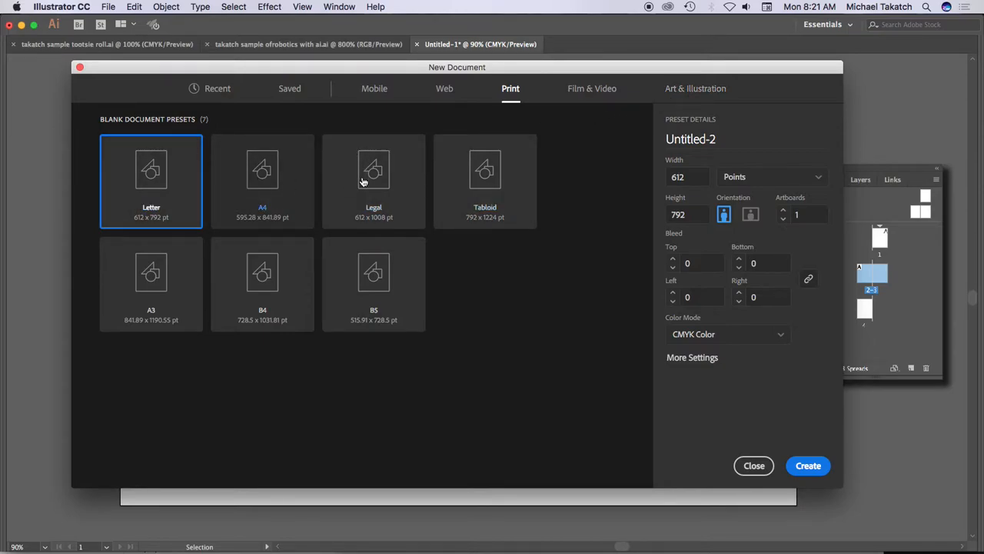
{"action": "left_click", "coordinate": [496, 177]}
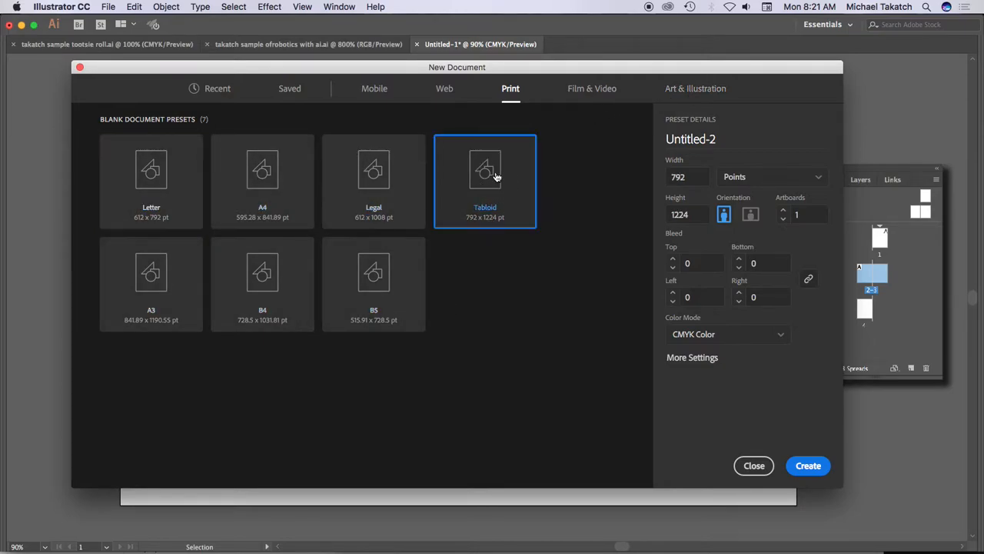
{"action": "left_click", "coordinate": [822, 181]}
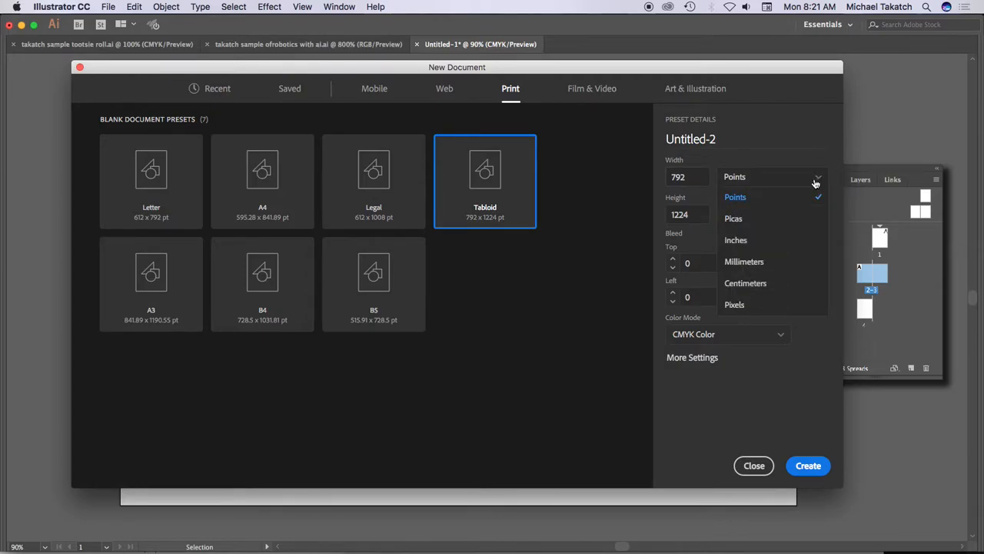
{"action": "left_click", "coordinate": [753, 239]}
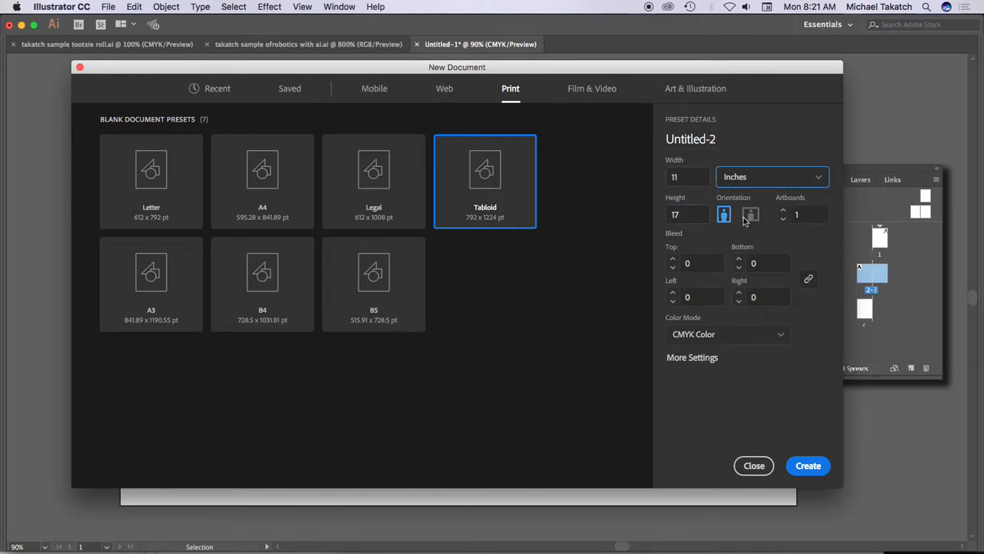
{"action": "left_click", "coordinate": [750, 216]}
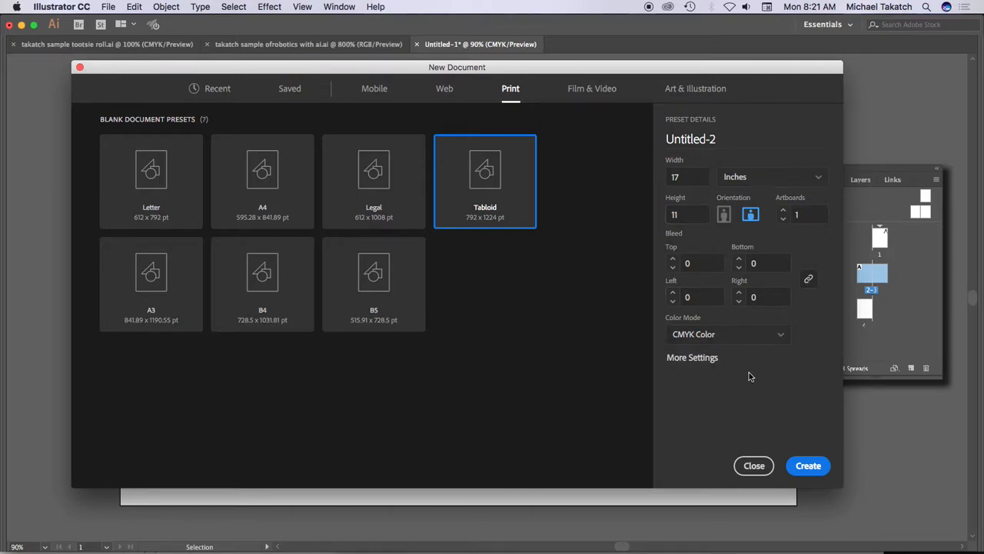
{"action": "left_click", "coordinate": [809, 465]}
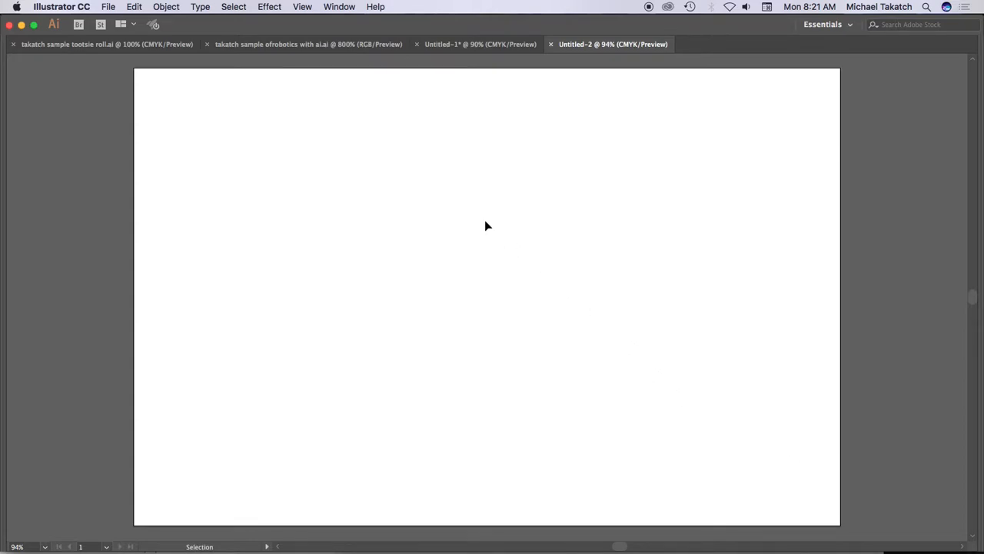
{"action": "key", "text": "Tab"}
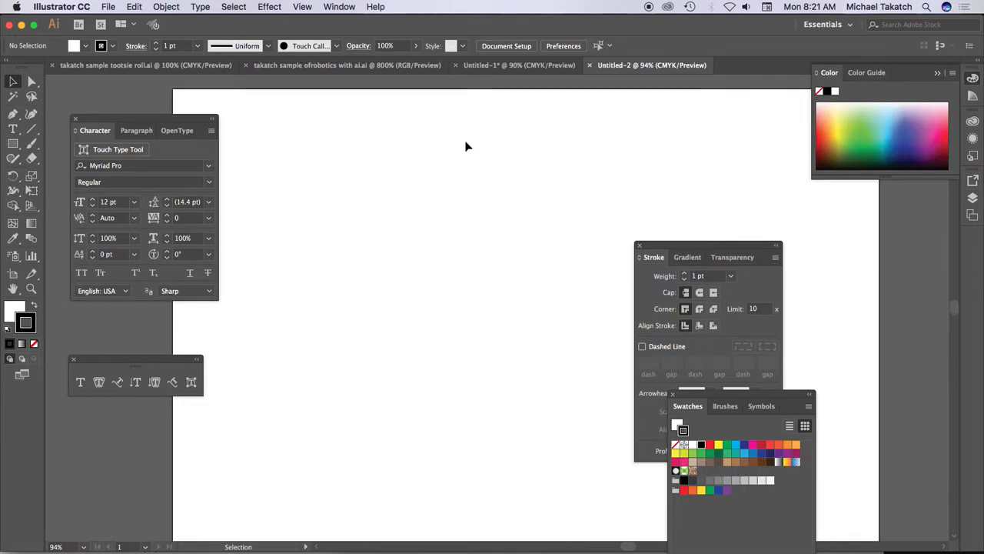
{"action": "key", "text": "Tab"}
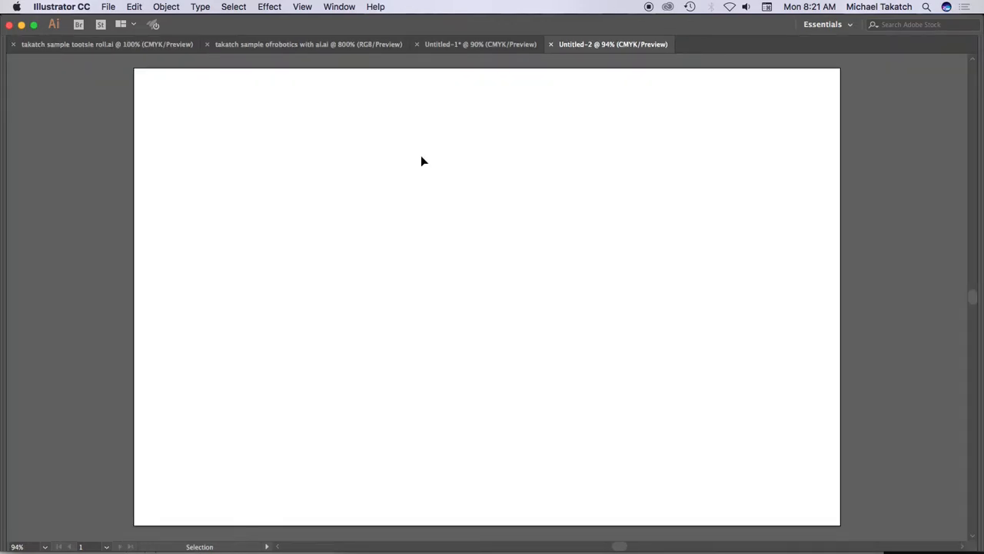
Place the 8.20.07 AM window screenshot at the artboard's upper-left corner and the 8.20.32 AM Pages panel screenshot over its left edge.
{"action": "left_click", "coordinate": [109, 6]}
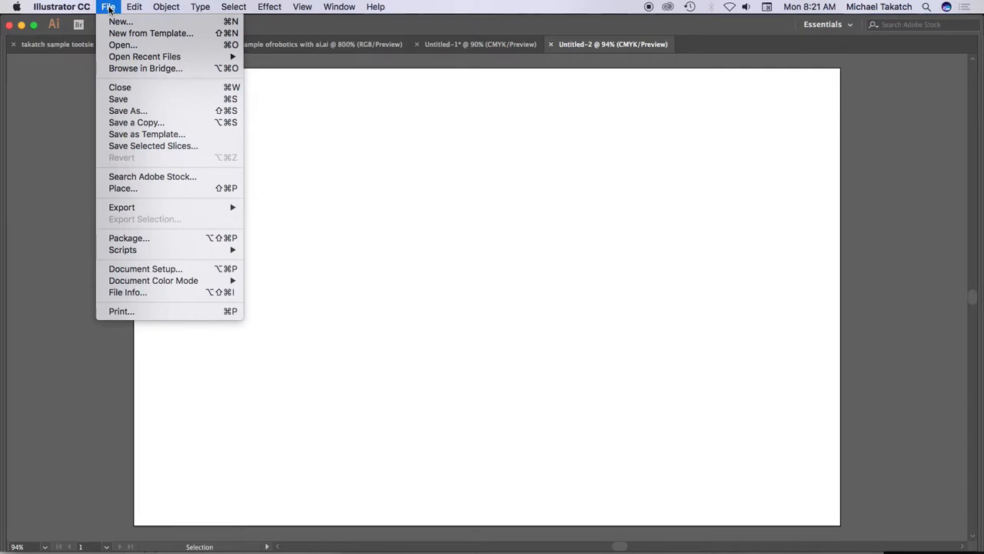
{"action": "left_click", "coordinate": [129, 189]}
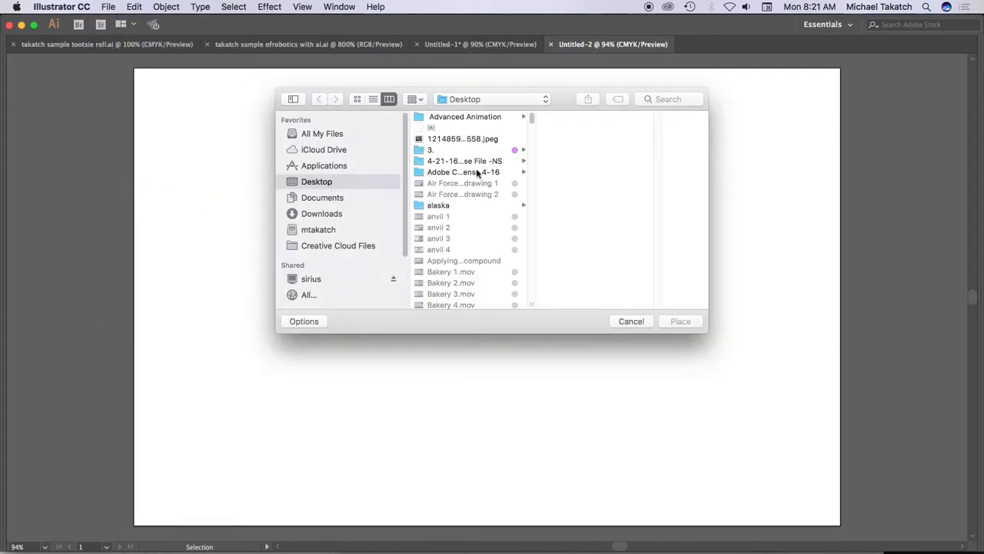
{"action": "left_click_drag", "start_coordinate": [532, 117], "coordinate": [530, 288]}
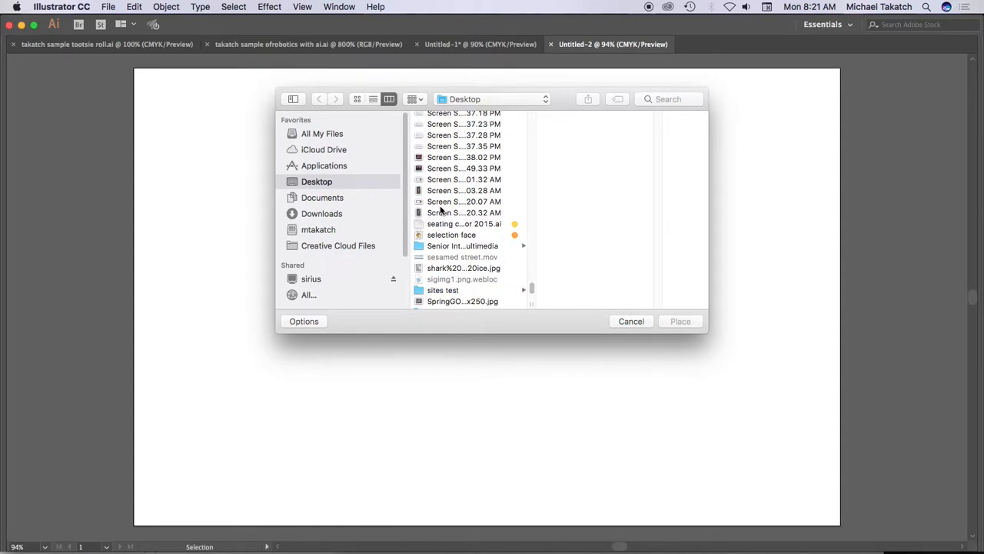
{"action": "left_click", "coordinate": [443, 203]}
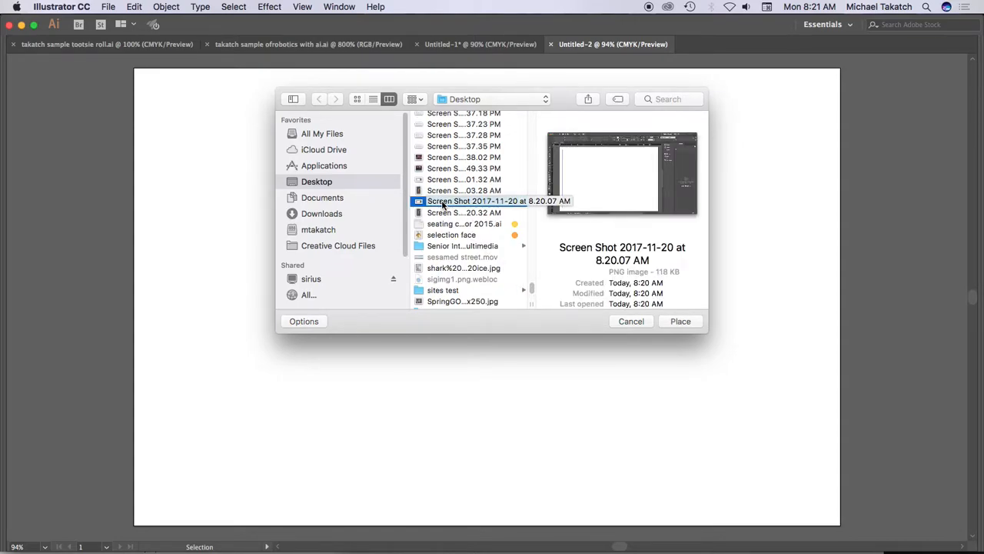
{"action": "left_click", "coordinate": [442, 191]}
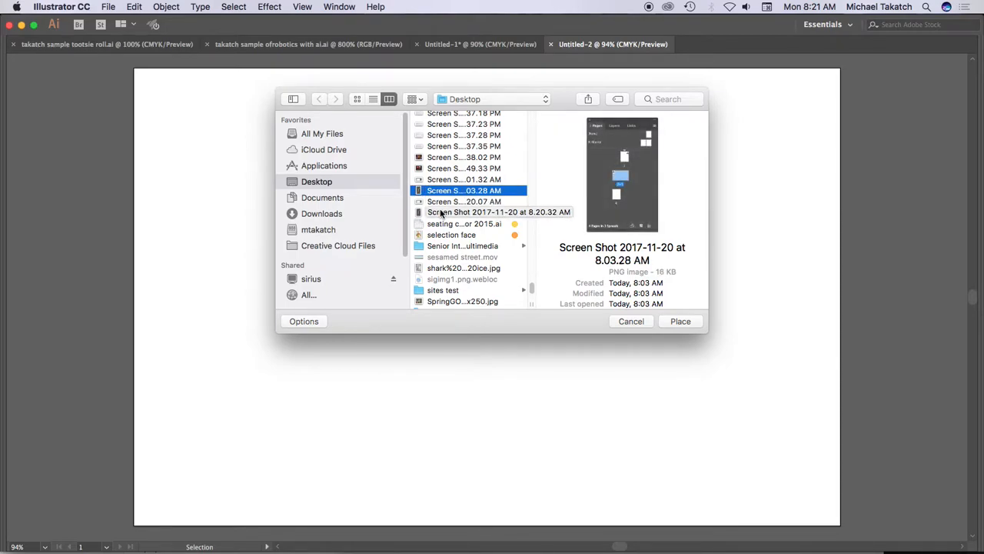
{"action": "left_click", "coordinate": [442, 213]}
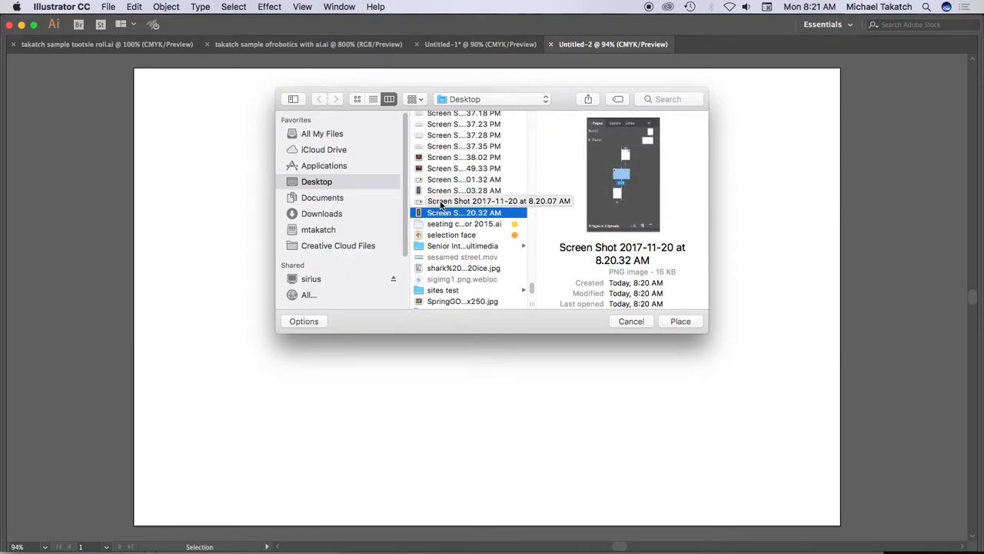
{"action": "left_click", "coordinate": [441, 202]}
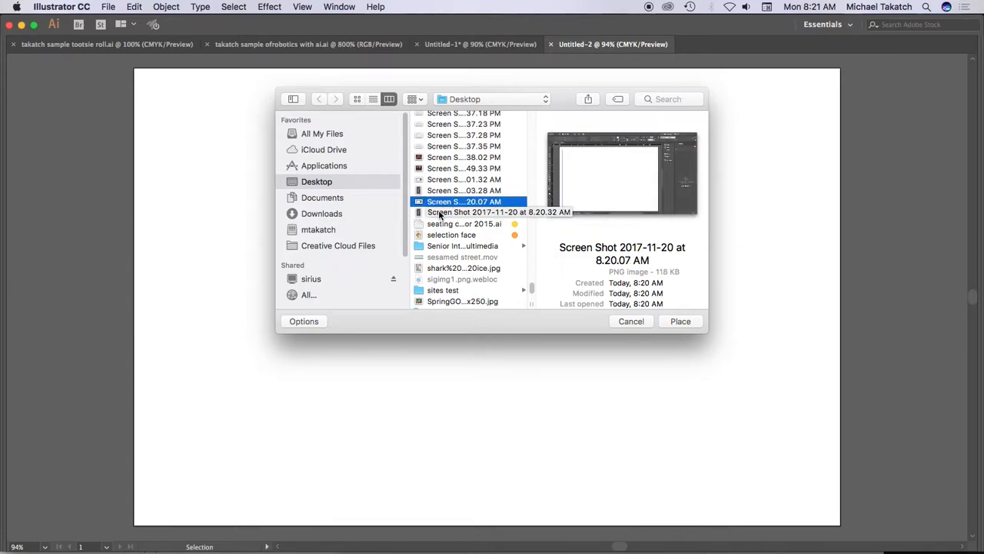
{"action": "left_click", "coordinate": [442, 213], "text": "shift"}
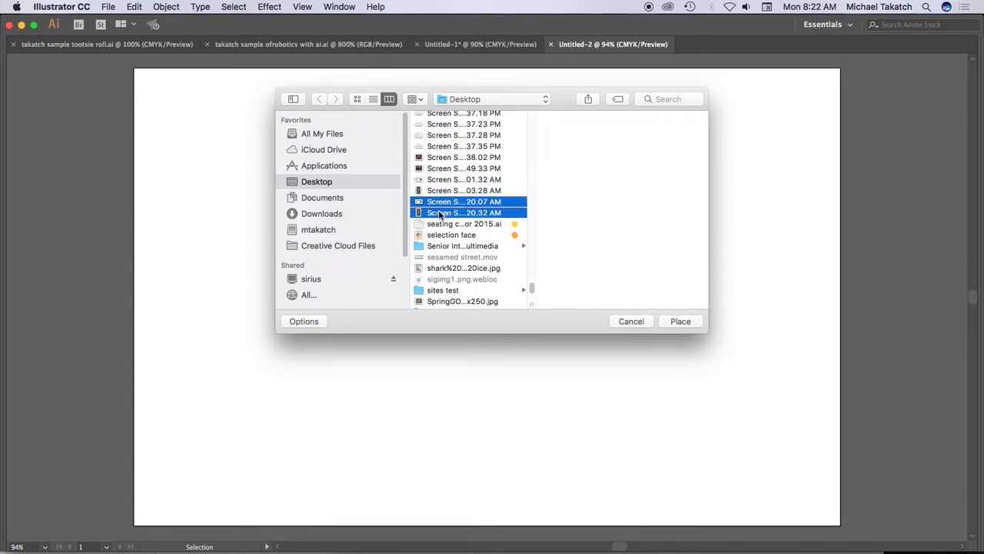
{"action": "left_click", "coordinate": [680, 321]}
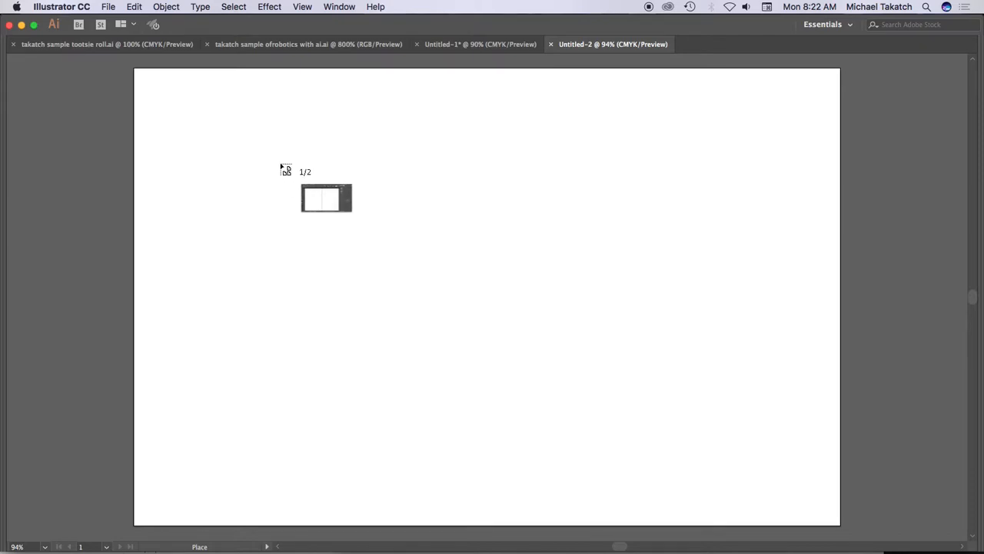
{"action": "left_click", "coordinate": [136, 69]}
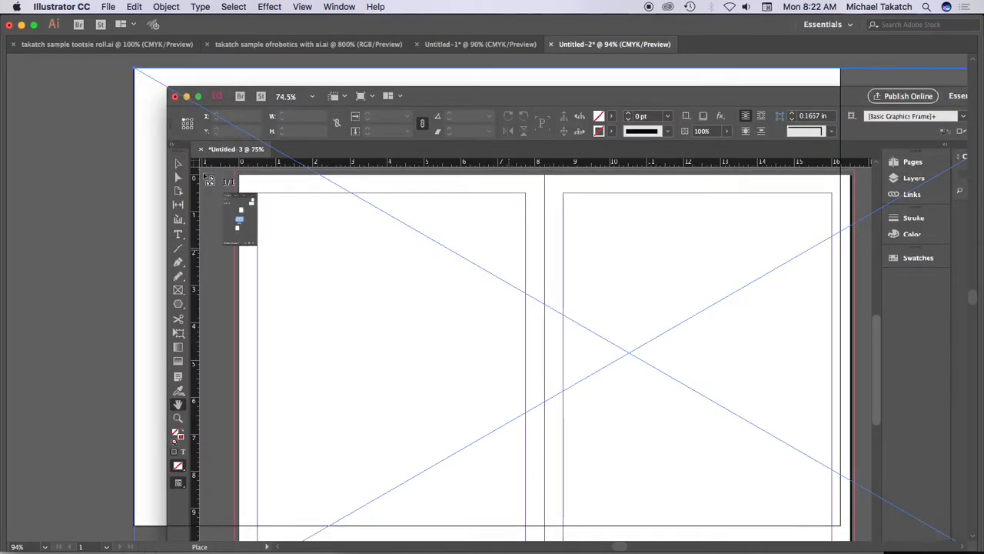
{"action": "left_click", "coordinate": [75, 165]}
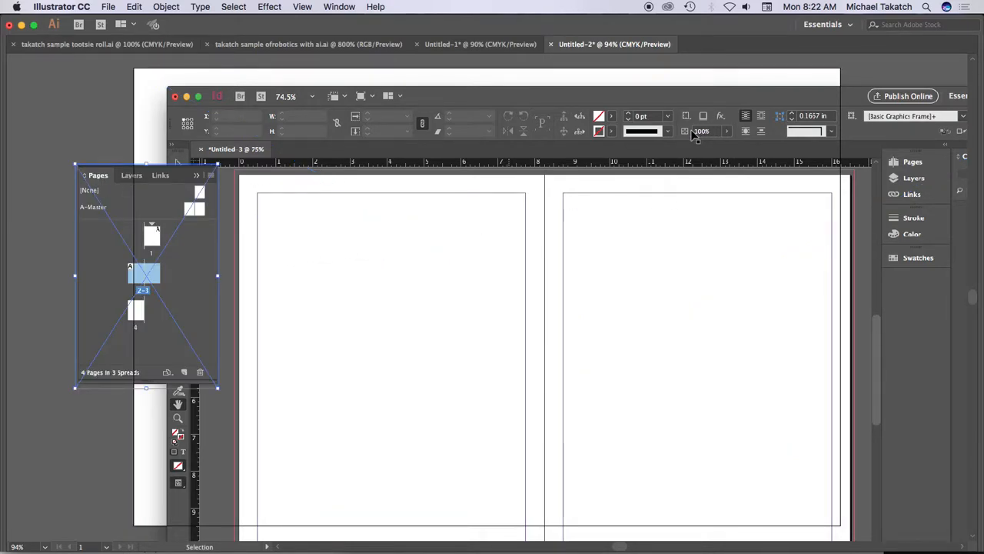
Scale the window screenshot down to fit inside the artboard and move the Pages panel screenshot over its lower-left corner.
{"action": "key", "text": "super+minus"}
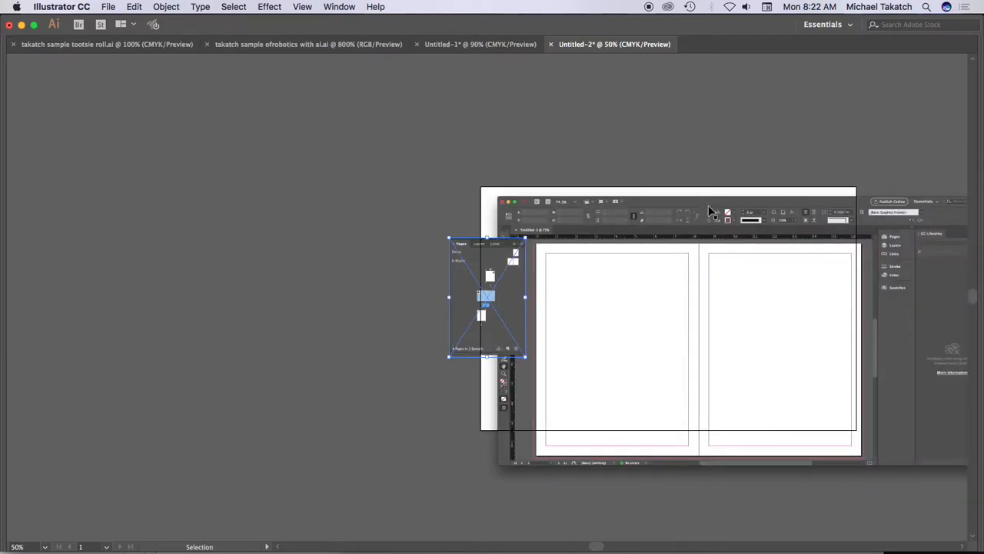
{"action": "key", "text": "super+minus"}
{"action": "left_click", "coordinate": [794, 406]}
{"action": "left_click_drag", "start_coordinate": [813, 429], "coordinate": [648, 347]}
{"action": "left_click_drag", "start_coordinate": [582, 179], "coordinate": [589, 191]}
{"action": "left_click", "coordinate": [215, 163]}
{"action": "left_click_drag", "start_coordinate": [272, 200], "coordinate": [310, 264]}
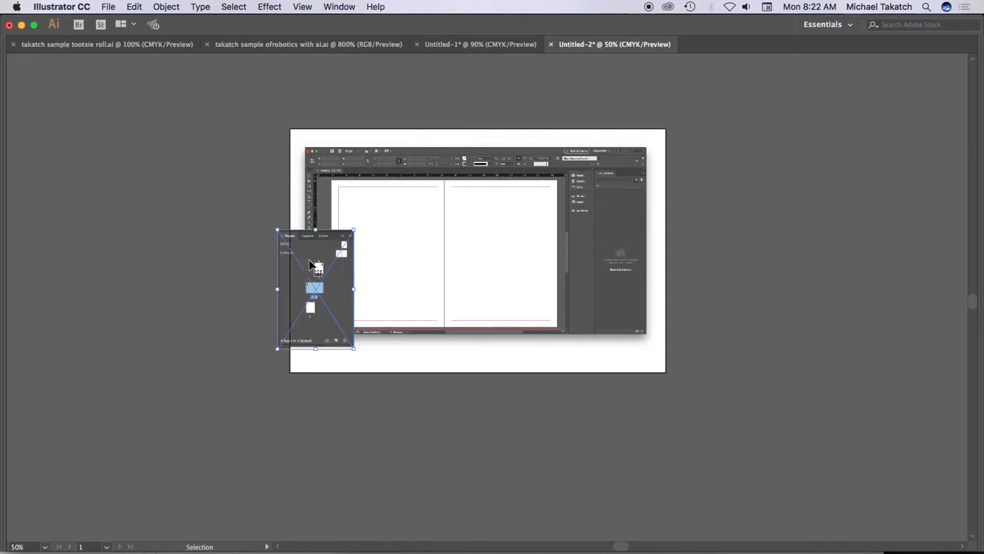
Apply a Multiply drop shadow to the Pages panel screenshot with 75% opacity, 0.1 in offsets and 0.07 in blur.
{"action": "left_click", "coordinate": [269, 7]}
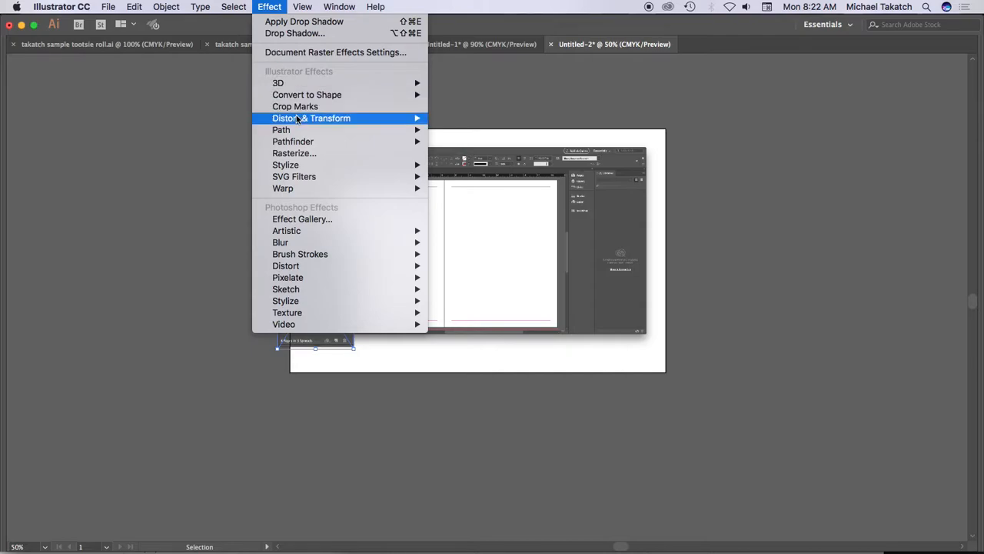
{"action": "mouse_move", "coordinate": [301, 149]}
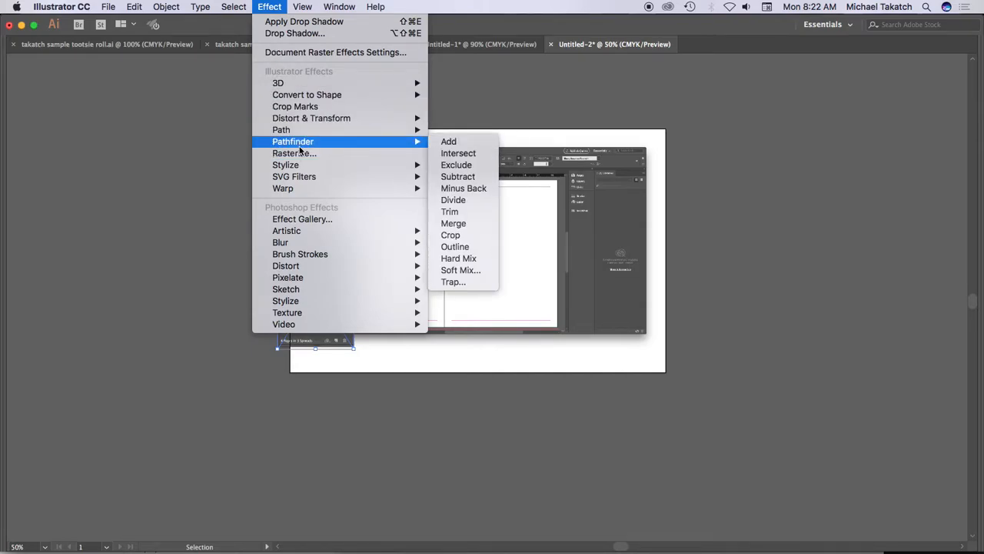
{"action": "mouse_move", "coordinate": [304, 130]}
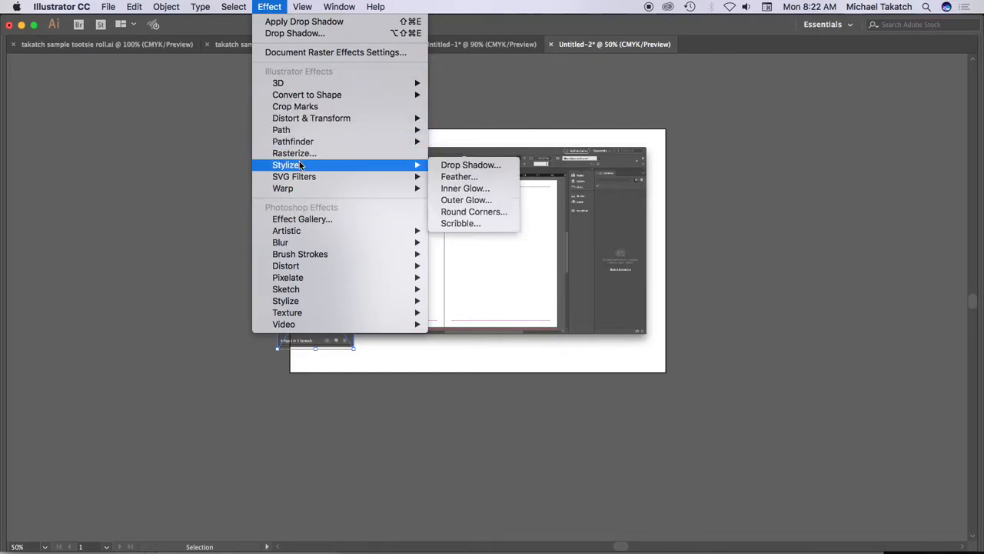
{"action": "left_click", "coordinate": [454, 166]}
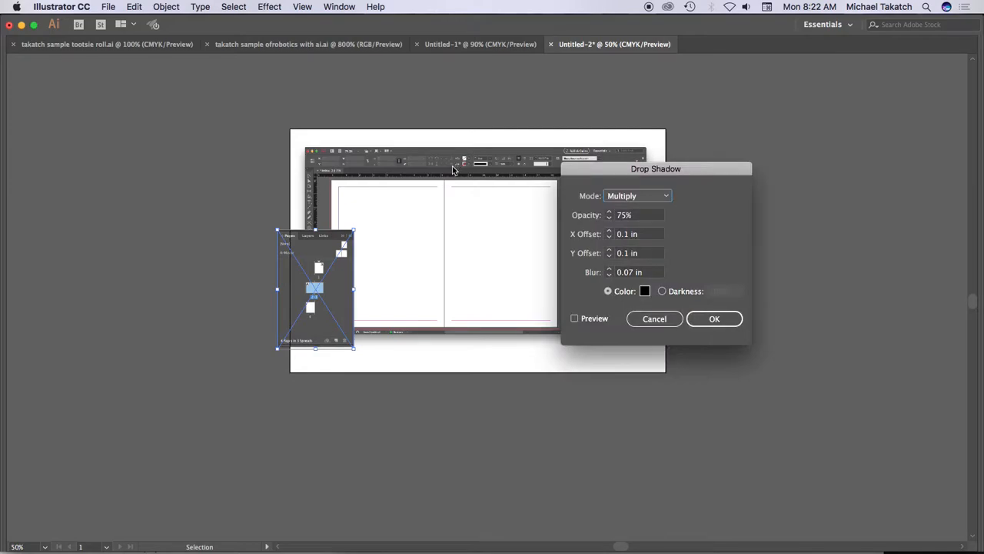
{"action": "left_click", "coordinate": [575, 319]}
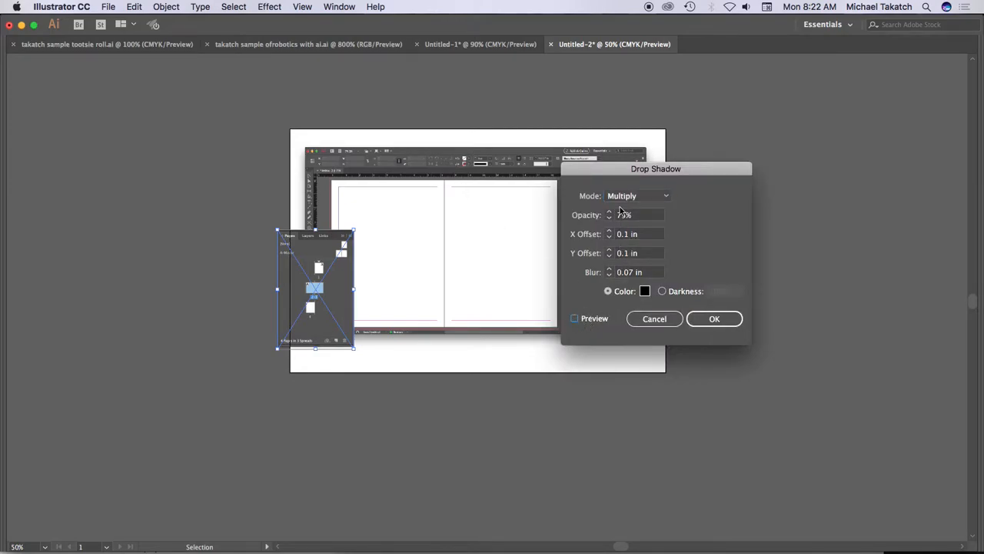
{"action": "left_click", "coordinate": [575, 318]}
{"action": "left_click", "coordinate": [705, 318]}
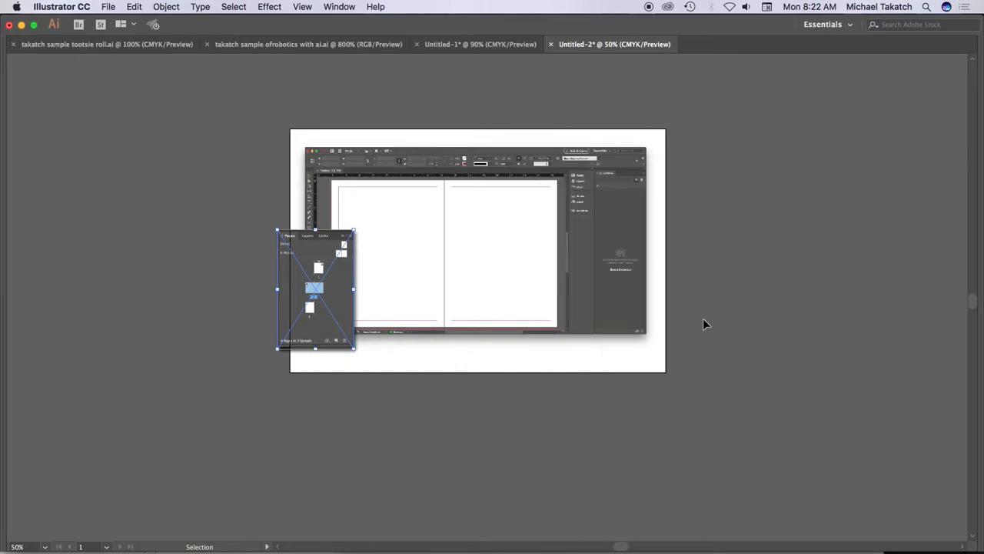
Examine the placed screenshots up close and switch to InDesign to compare them with the actual document window.
{"action": "key", "text": "super+equal"}
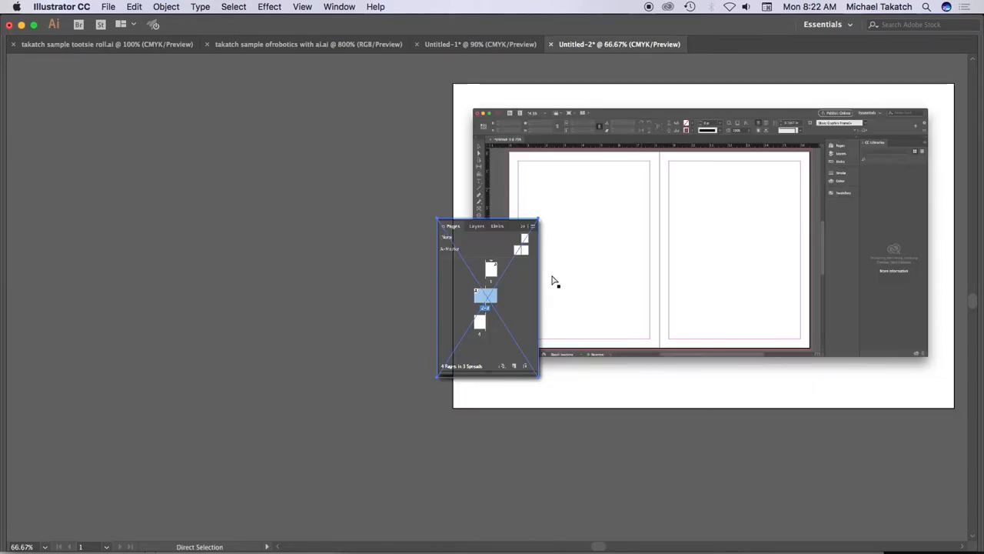
{"action": "key", "text": "super+equal"}
{"action": "key", "text": "space"}
{"action": "left_click_drag", "start_coordinate": [716, 197], "coordinate": [396, 312]}
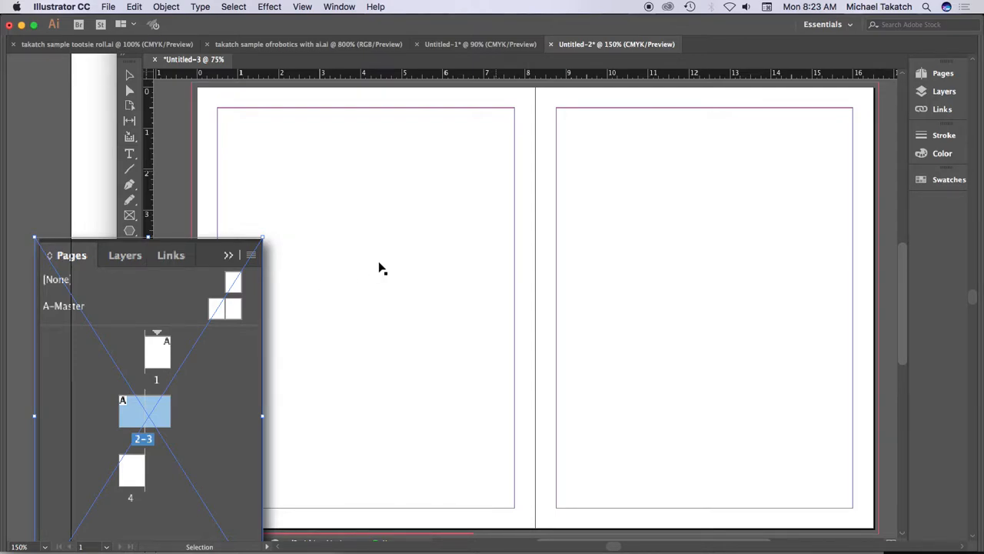
{"action": "key", "text": "super+Tab"}
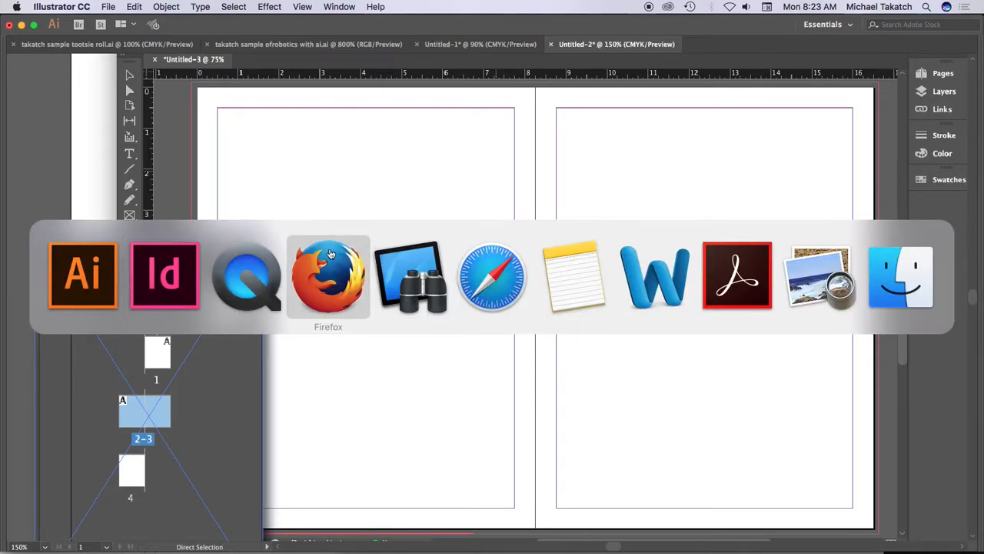
{"action": "left_click", "coordinate": [170, 275]}
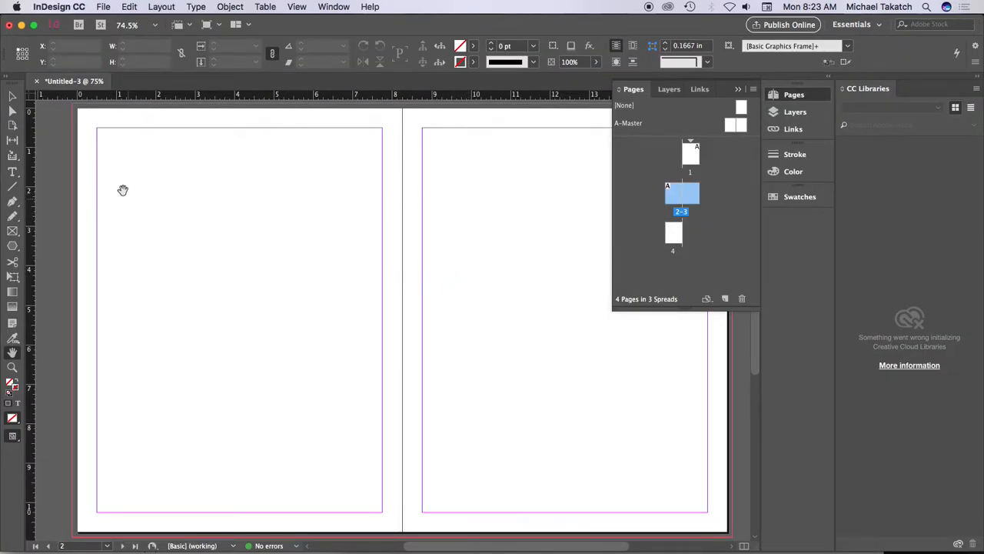
Switch to Illustrator and display the document's linked images in a list moved clear of the other panels and enlarged to show full file names.
{"action": "key", "text": "super+Tab"}
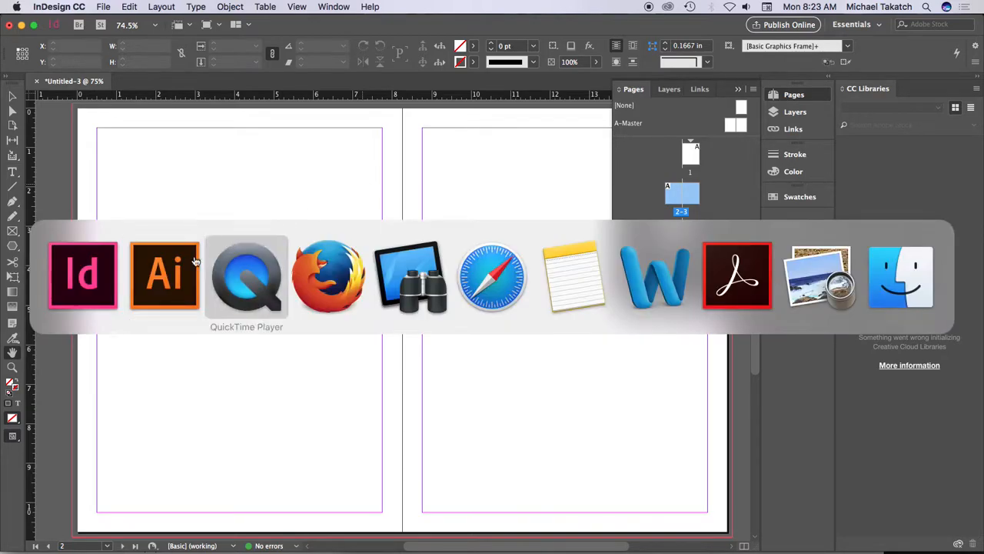
{"action": "left_click", "coordinate": [164, 274]}
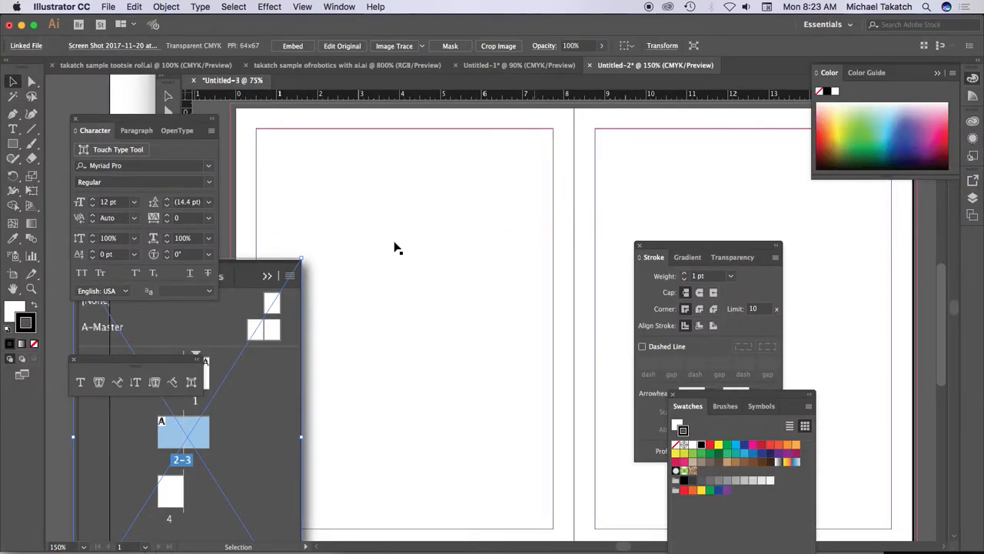
{"action": "left_click", "coordinate": [338, 7]}
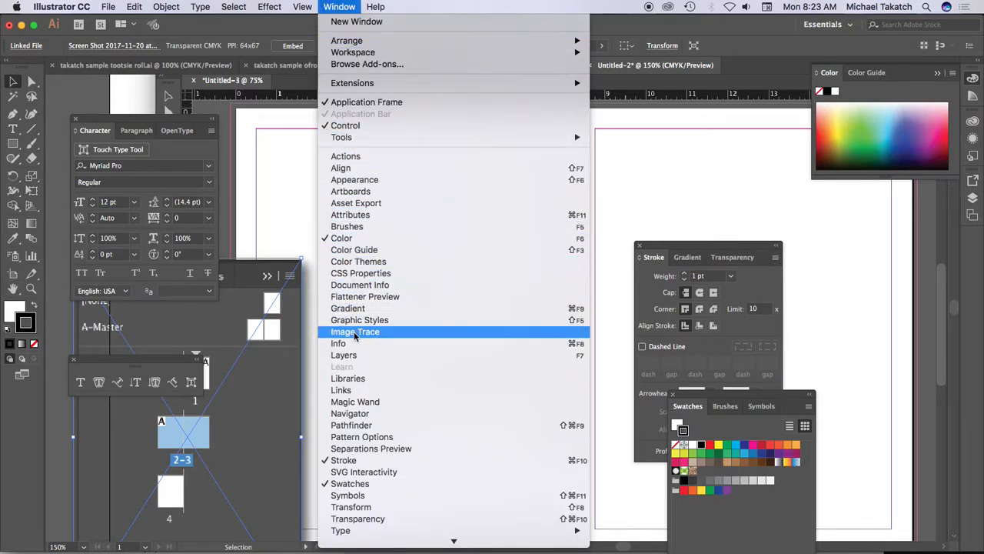
{"action": "left_click", "coordinate": [353, 390]}
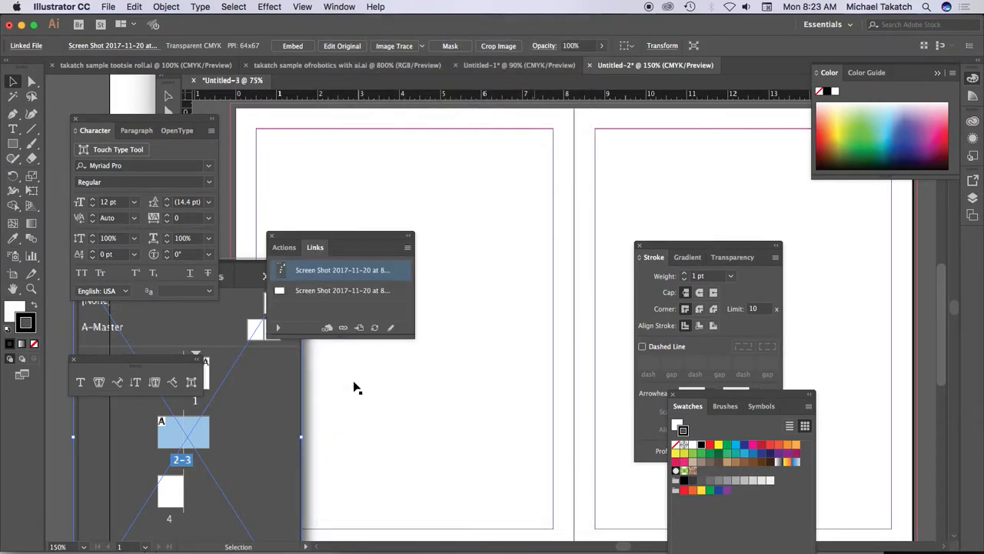
{"action": "left_click_drag", "start_coordinate": [347, 243], "coordinate": [393, 167]}
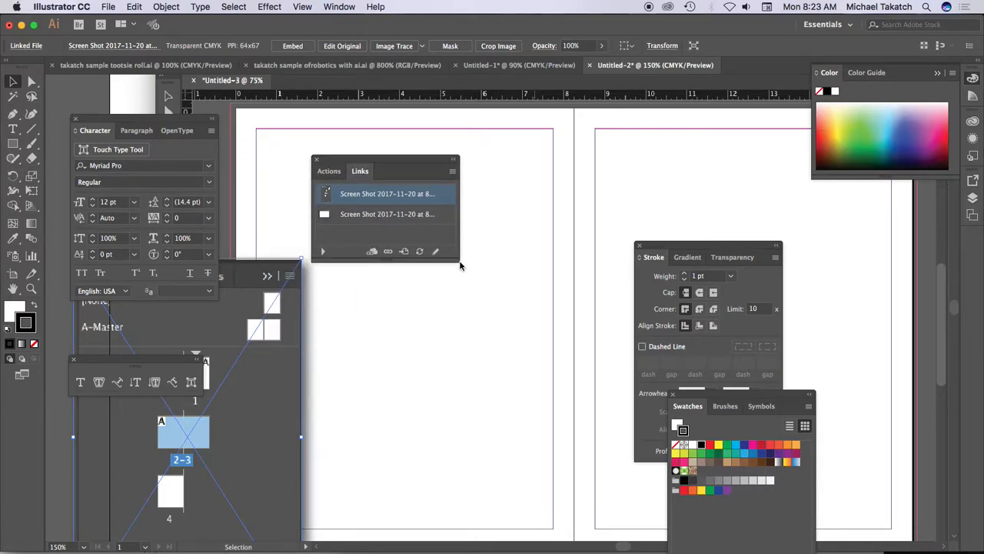
{"action": "left_click_drag", "start_coordinate": [460, 262], "coordinate": [544, 359]}
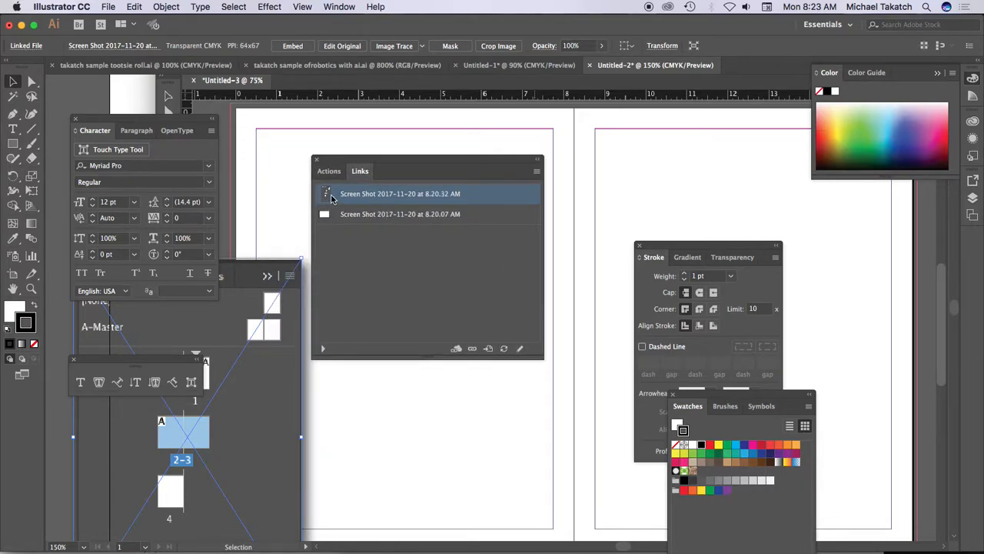
Embed the 8.20.32 AM Pages panel screenshot and the 8.20.07 AM window screenshot in the Illustrator document, and switch back to InDesign.
{"action": "left_click", "coordinate": [537, 172]}
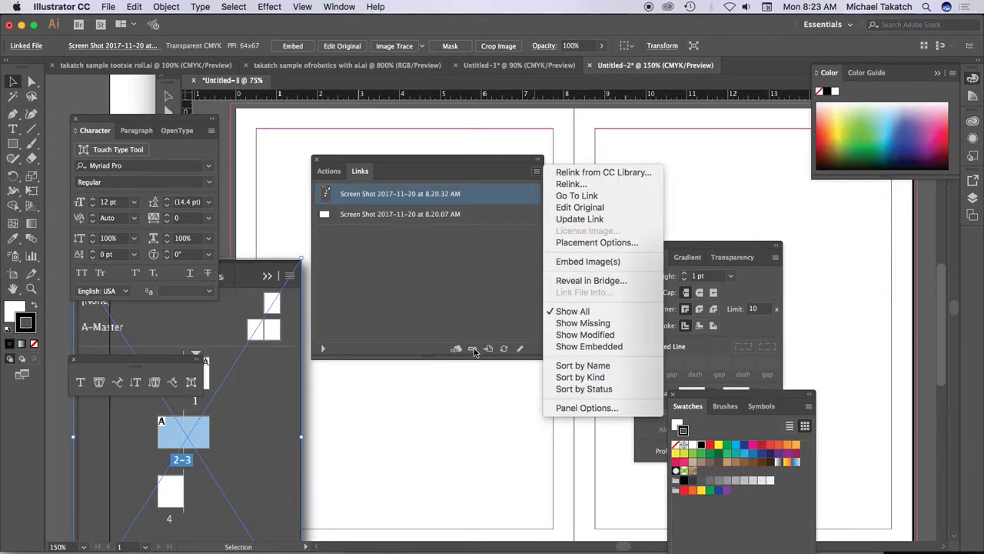
{"action": "left_click", "coordinate": [573, 262]}
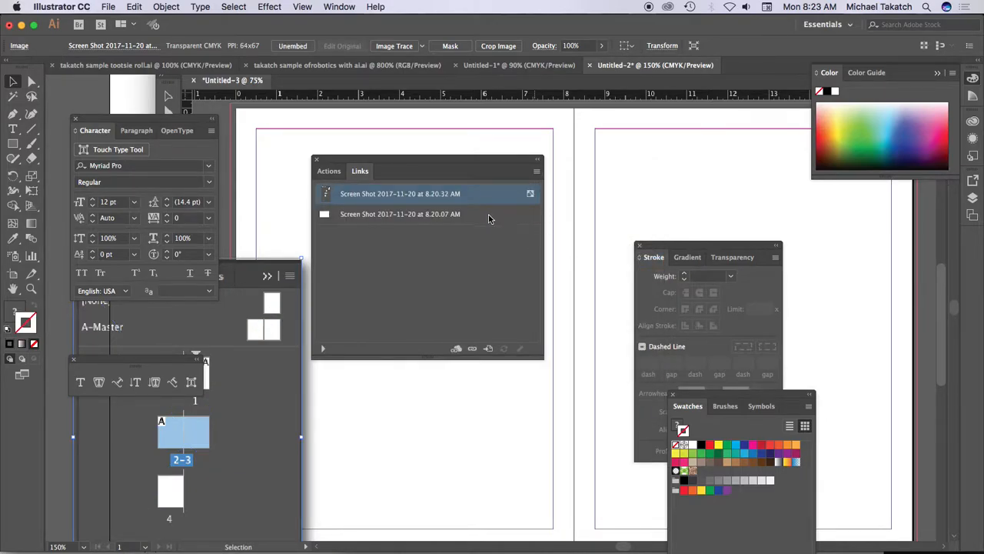
{"action": "left_click", "coordinate": [488, 219]}
{"action": "left_click", "coordinate": [536, 171]}
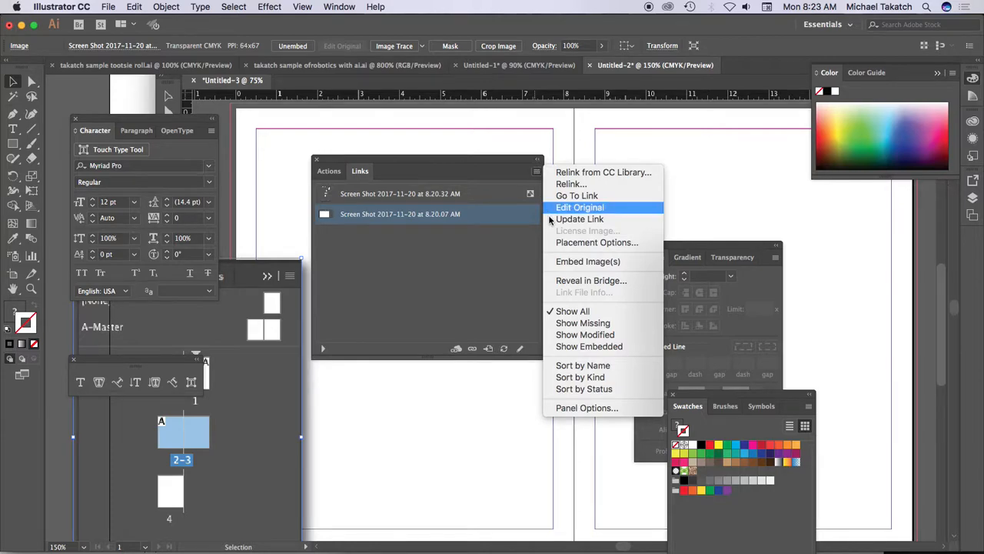
{"action": "left_click", "coordinate": [574, 263]}
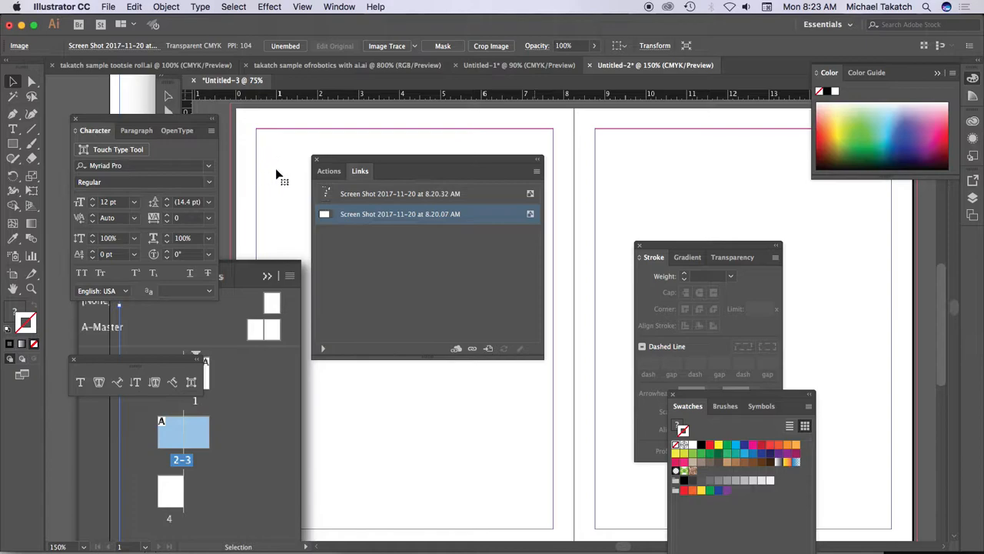
{"action": "key", "text": "super+Tab"}
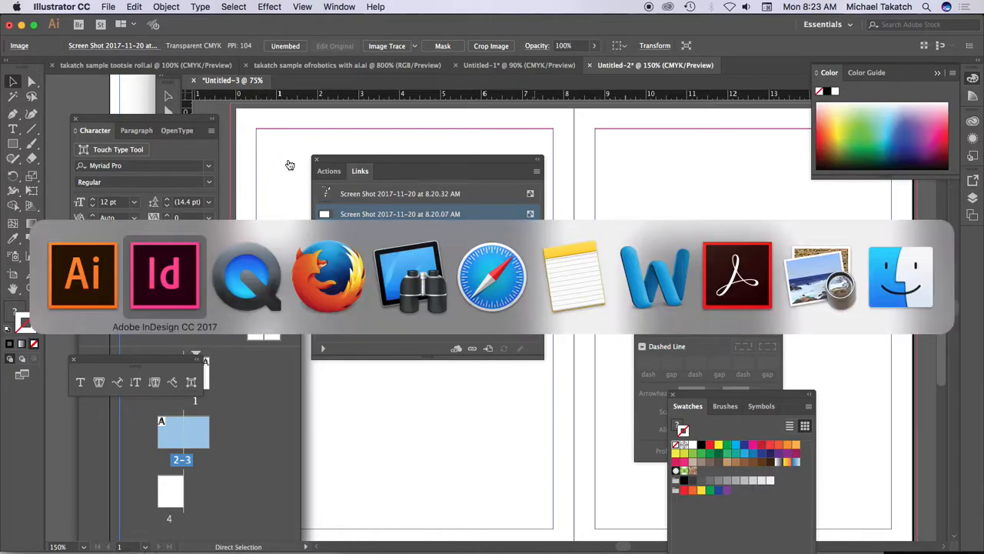
{"action": "left_click", "coordinate": [179, 271]}
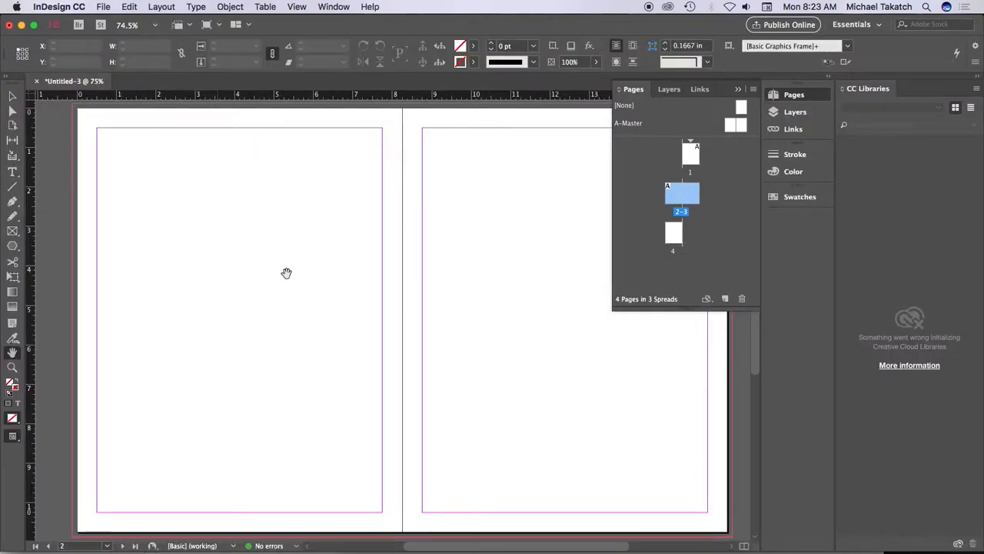